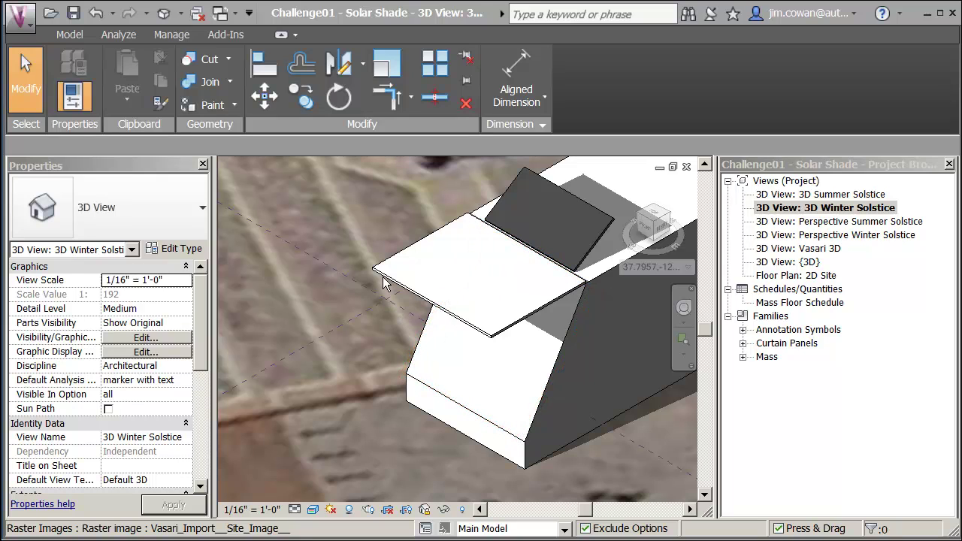
Try the Curved Panels shade option, then make Angled Blade the active design option
{"action": "left_click", "coordinate": [565, 529]}
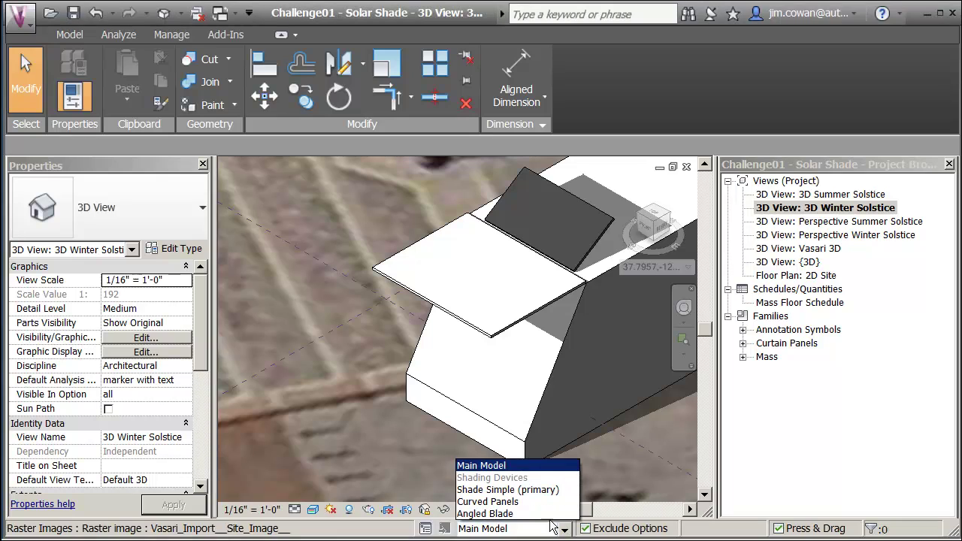
{"action": "left_click", "coordinate": [484, 503]}
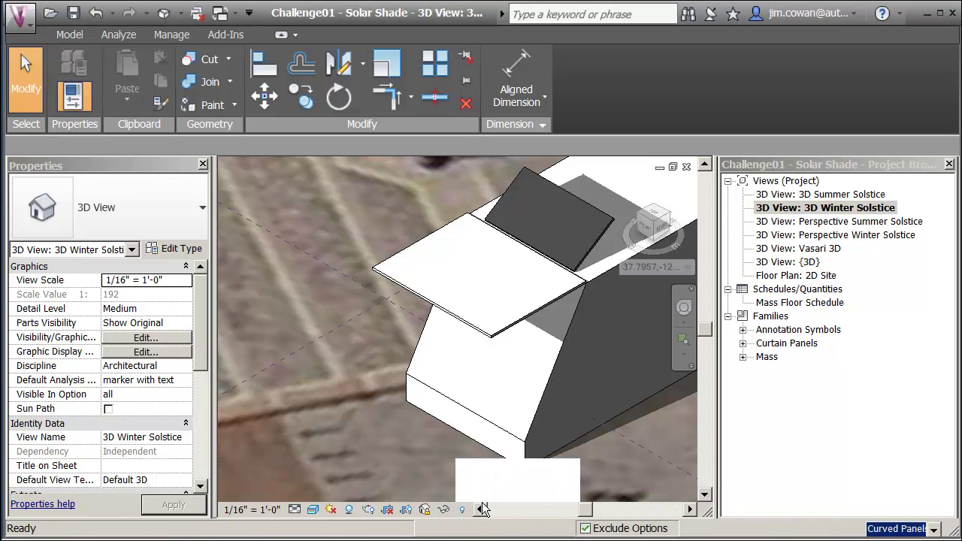
{"action": "left_click", "coordinate": [565, 530]}
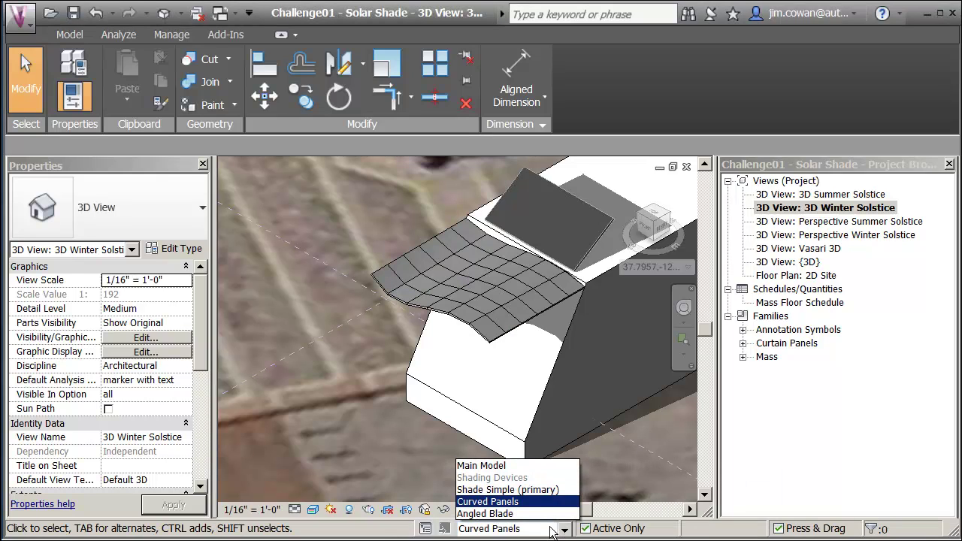
{"action": "left_click", "coordinate": [485, 514]}
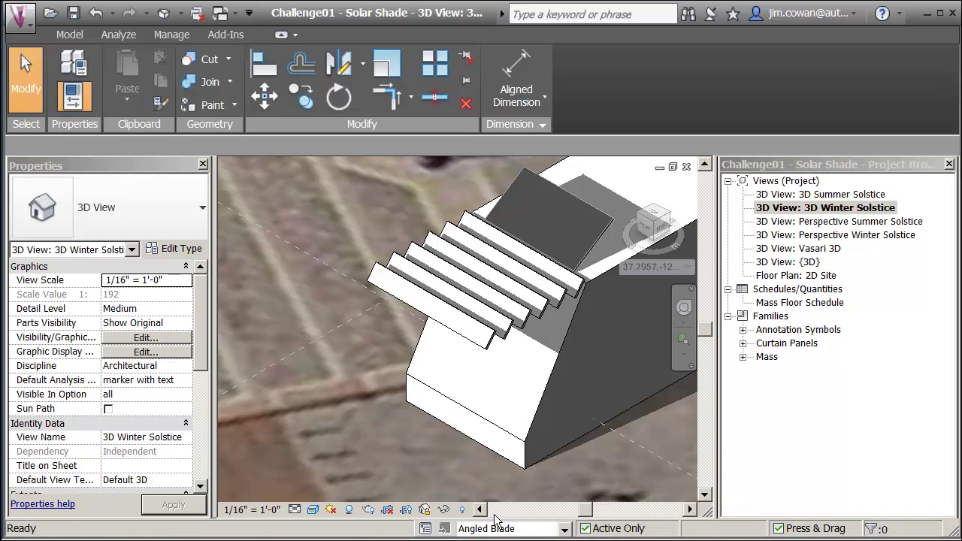
{"action": "left_click", "coordinate": [565, 529]}
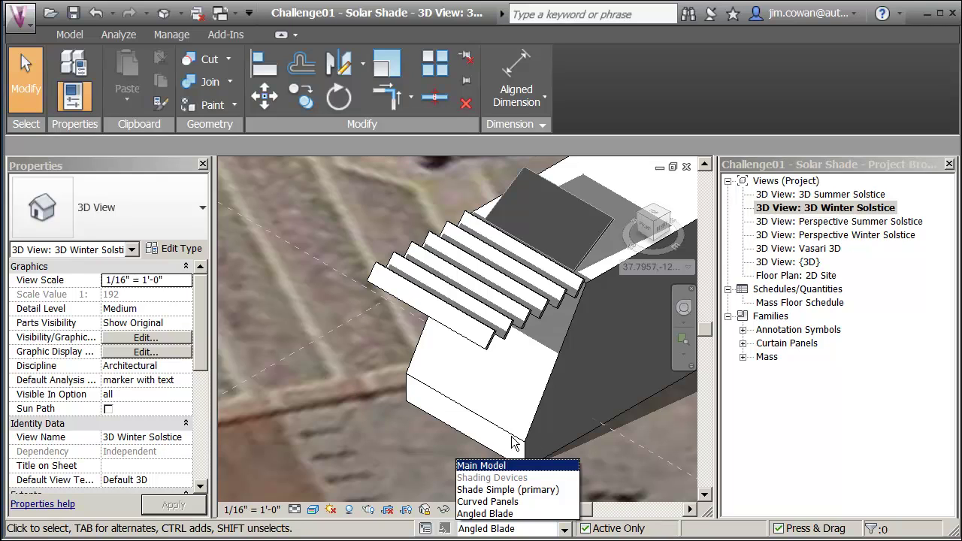
{"action": "left_click", "coordinate": [630, 459]}
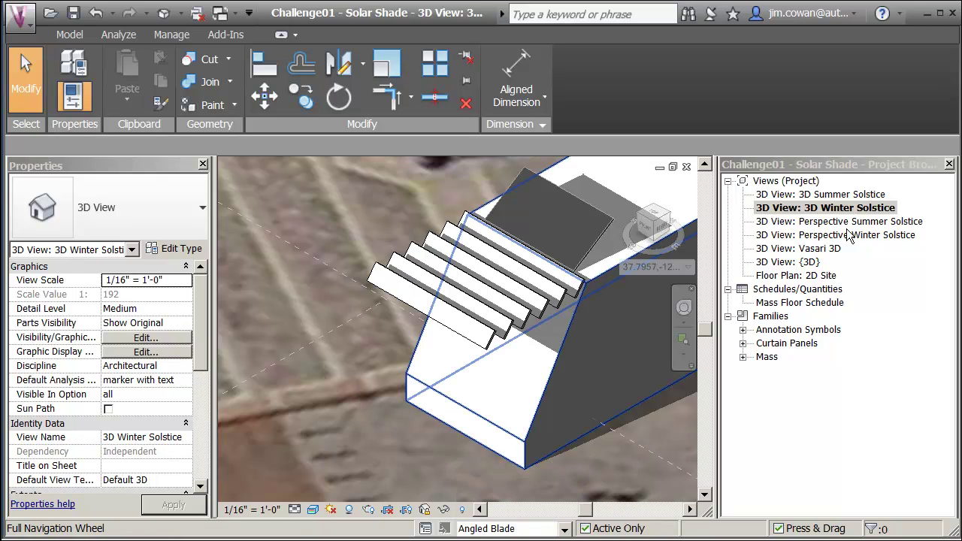
{"action": "double_click", "coordinate": [786, 195]}
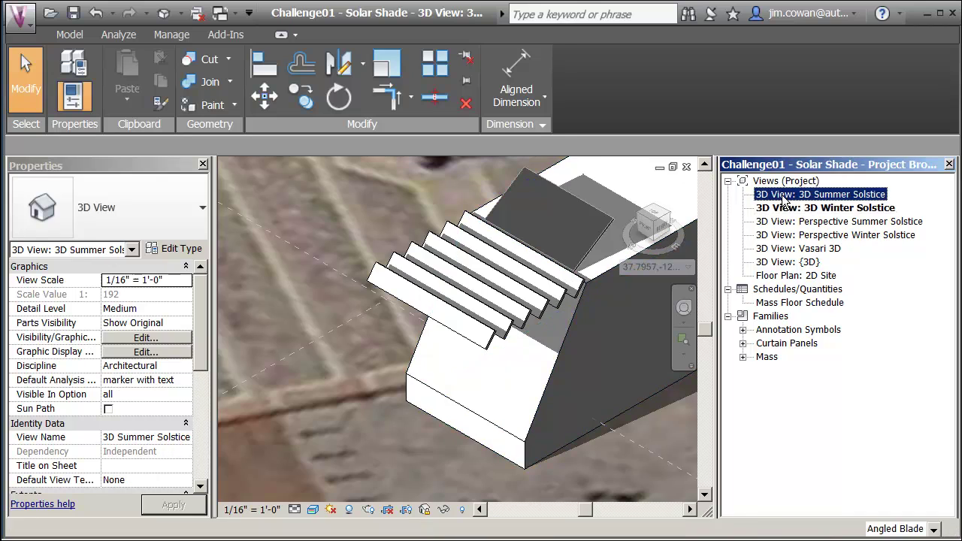
{"action": "scroll", "coordinate": [392, 417], "scroll_direction": "up", "scroll_amount": 2}
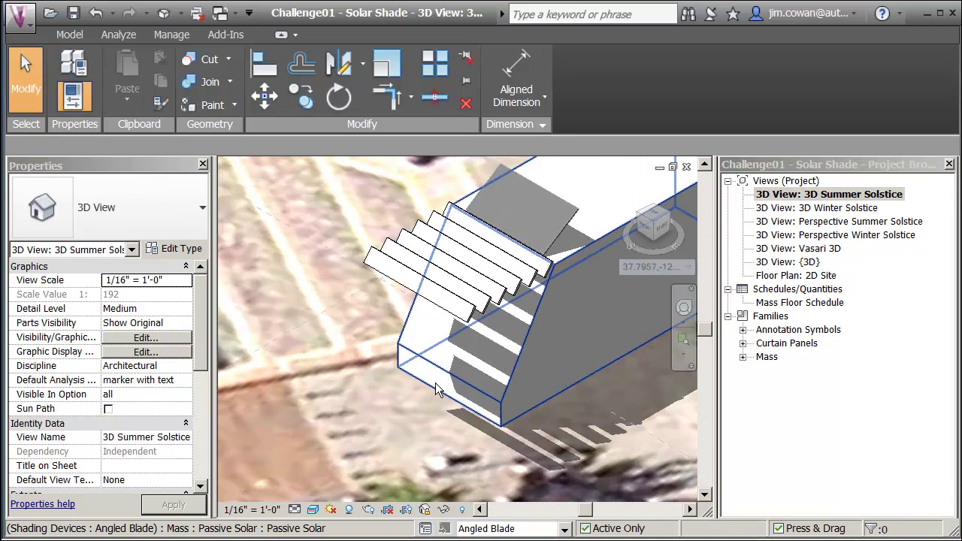
{"action": "middle_click_drag", "start_coordinate": [421, 466], "coordinate": [435, 400]}
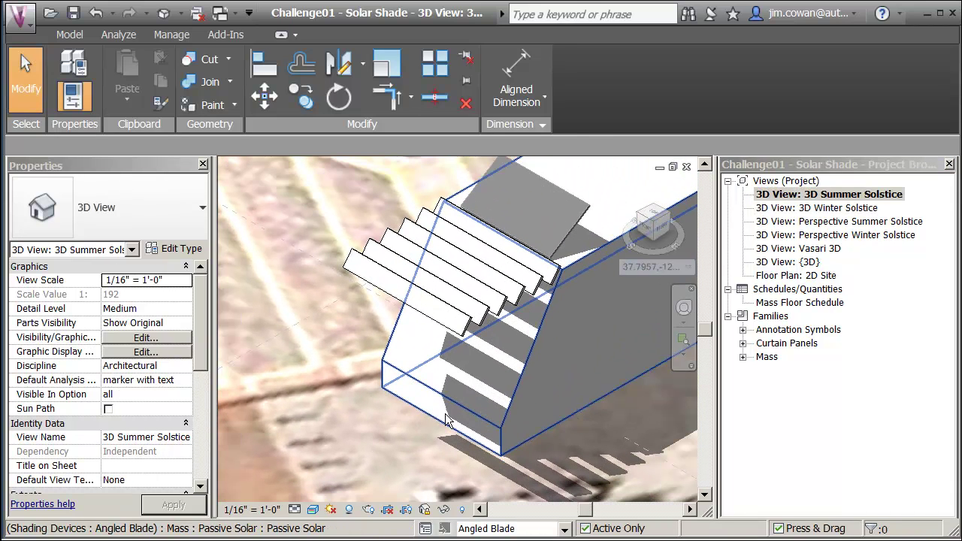
{"action": "left_click", "coordinate": [333, 511]}
{"action": "left_click", "coordinate": [348, 490]}
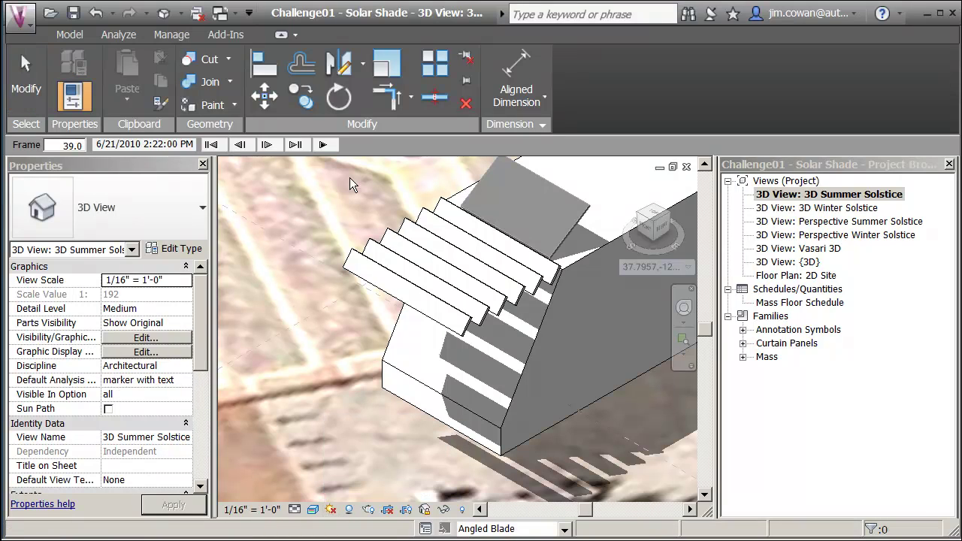
{"action": "left_click", "coordinate": [323, 144]}
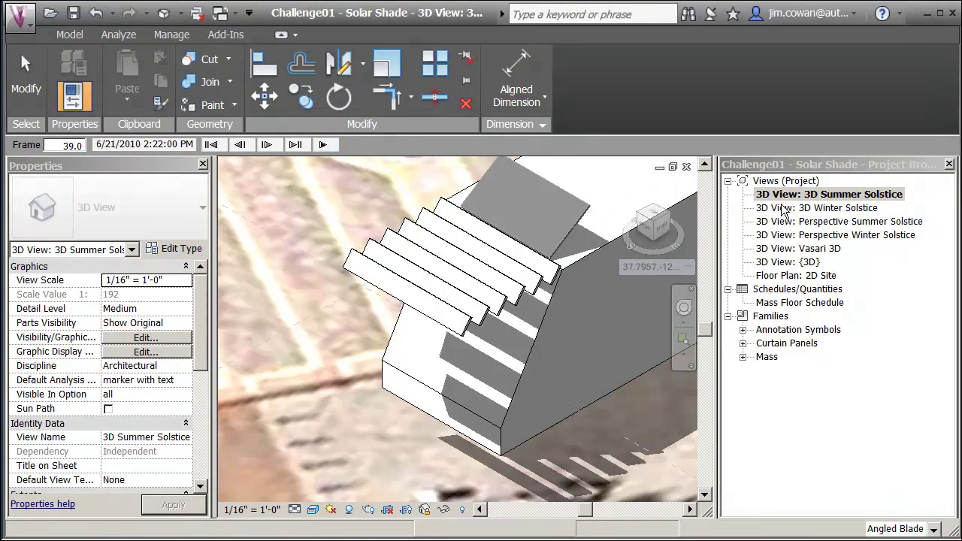
{"action": "double_click", "coordinate": [781, 209]}
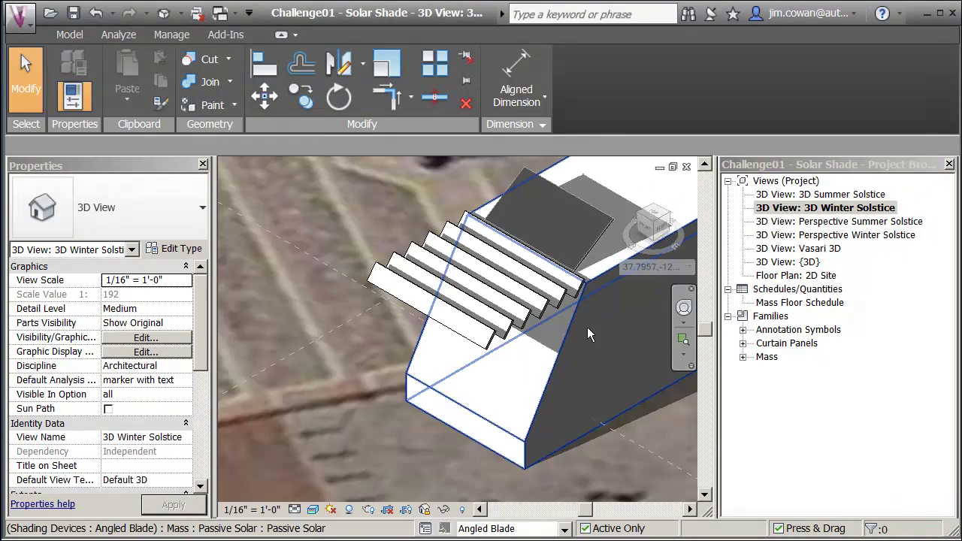
Start a preview of the winter solar study and play its shadow animation
{"action": "left_click", "coordinate": [331, 510]}
{"action": "left_click", "coordinate": [376, 494]}
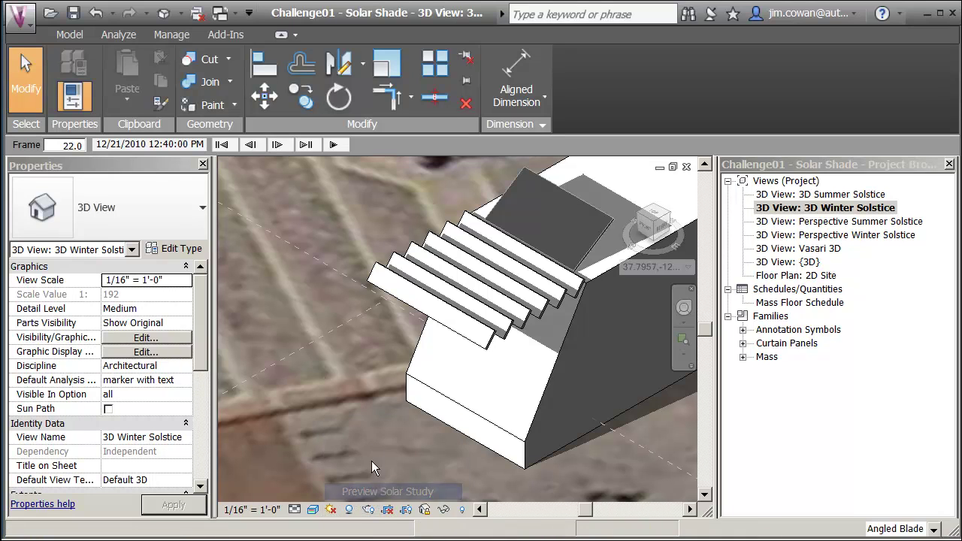
{"action": "left_click", "coordinate": [333, 144]}
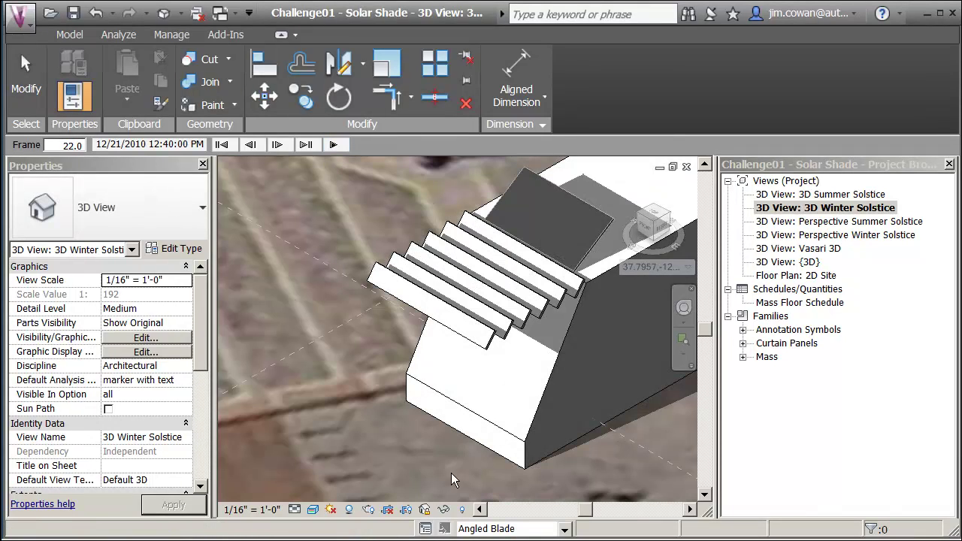
Play the winter shadow animation with the Curved Panels shade option active
{"action": "left_click", "coordinate": [548, 531]}
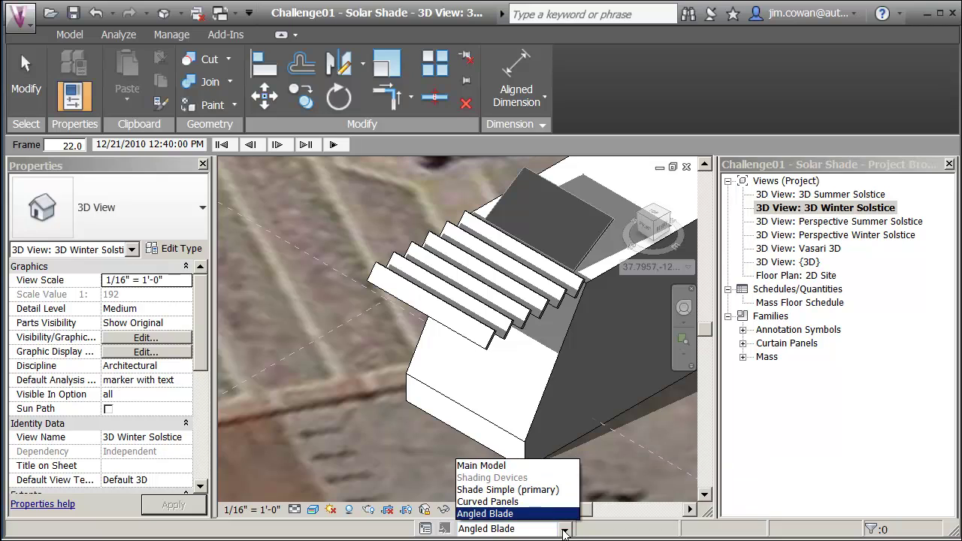
{"action": "left_click", "coordinate": [484, 514]}
{"action": "left_click", "coordinate": [565, 531]}
{"action": "left_click", "coordinate": [488, 502]}
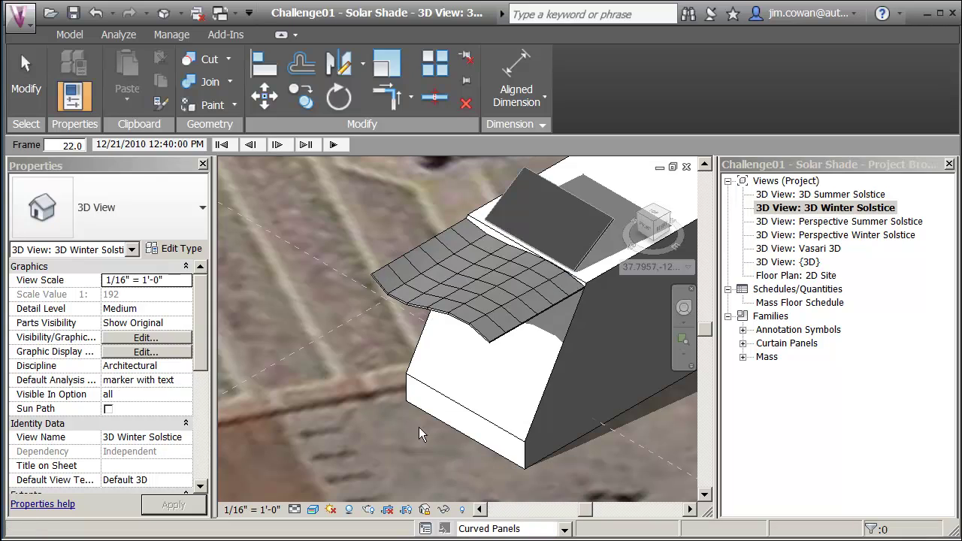
{"action": "left_click", "coordinate": [337, 144]}
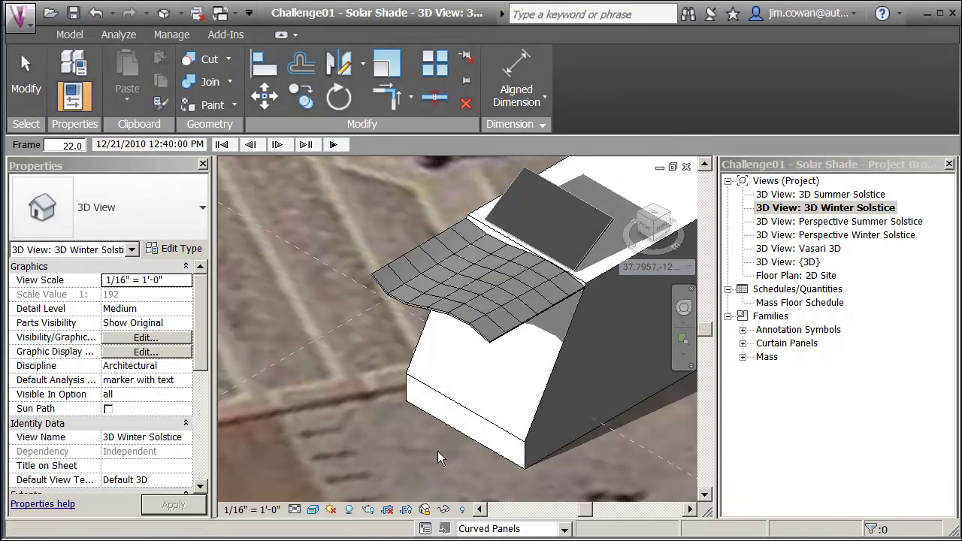
Replay the solar study with Angled Blade, then with Shade Simple (primary) active
{"action": "left_click", "coordinate": [563, 530]}
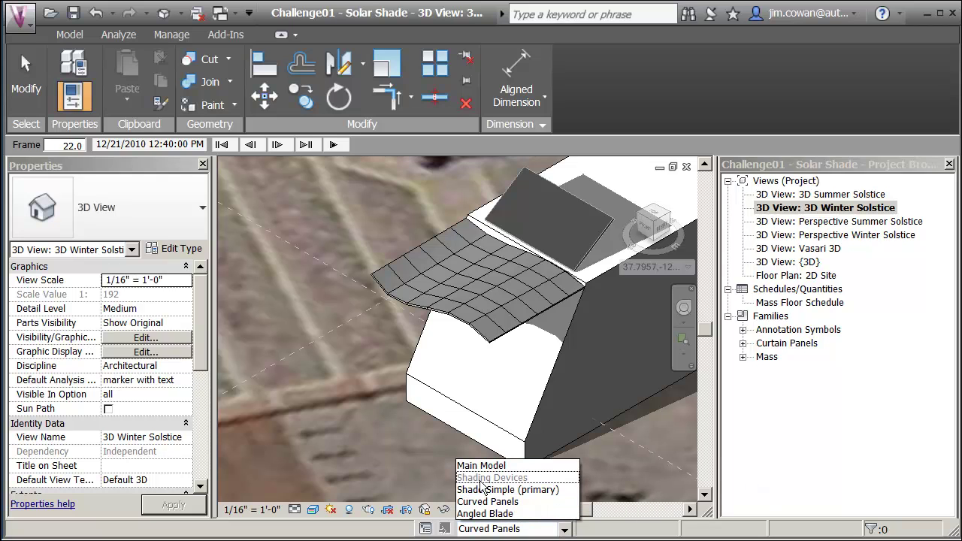
{"action": "left_click", "coordinate": [481, 513]}
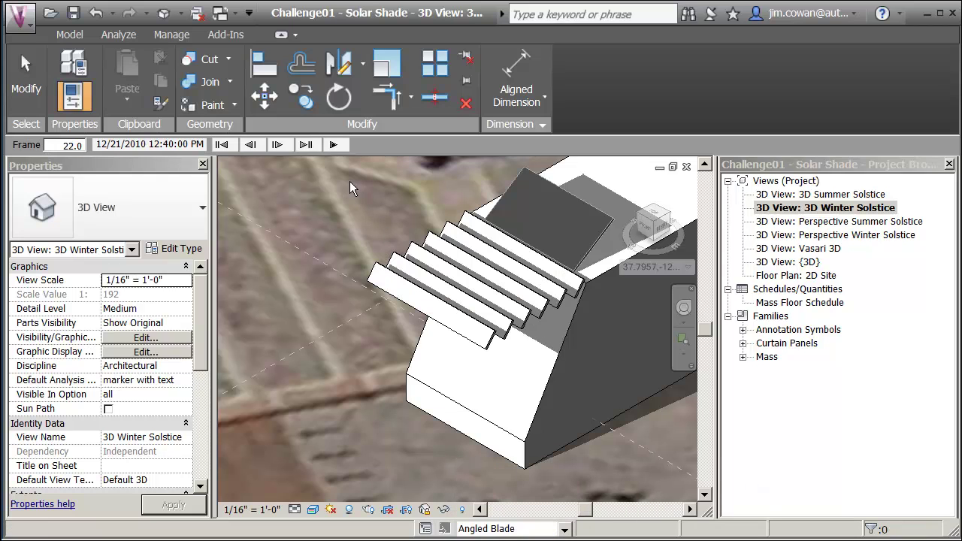
{"action": "left_click", "coordinate": [333, 145]}
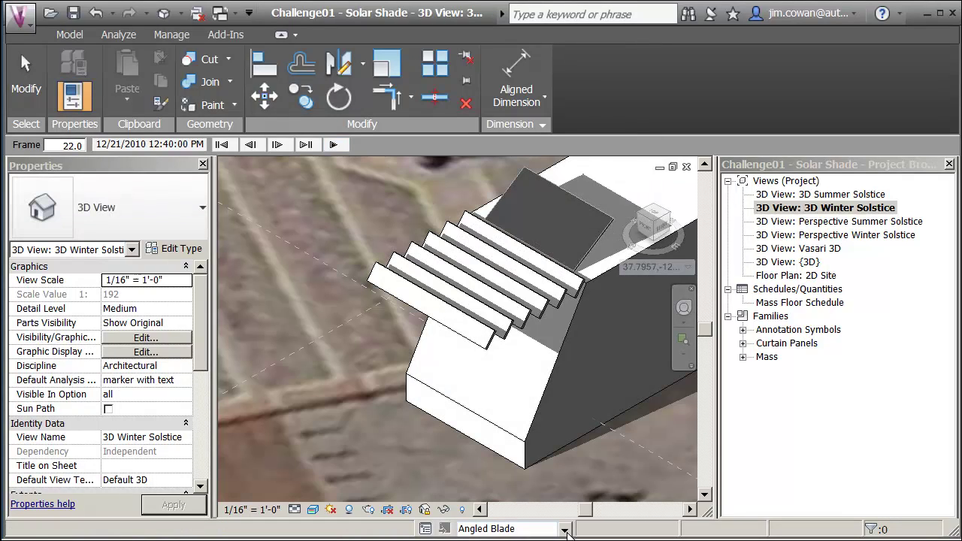
{"action": "left_click", "coordinate": [565, 530]}
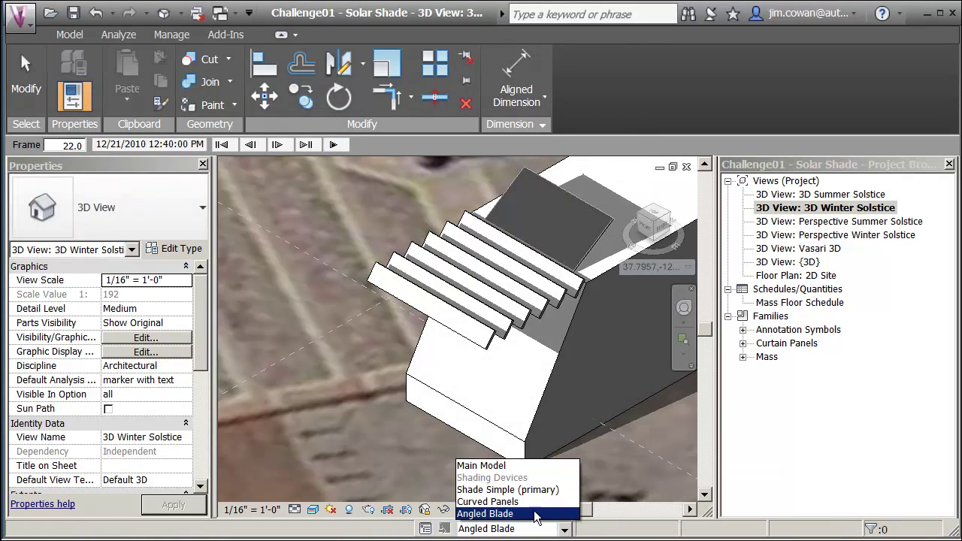
{"action": "left_click", "coordinate": [496, 481]}
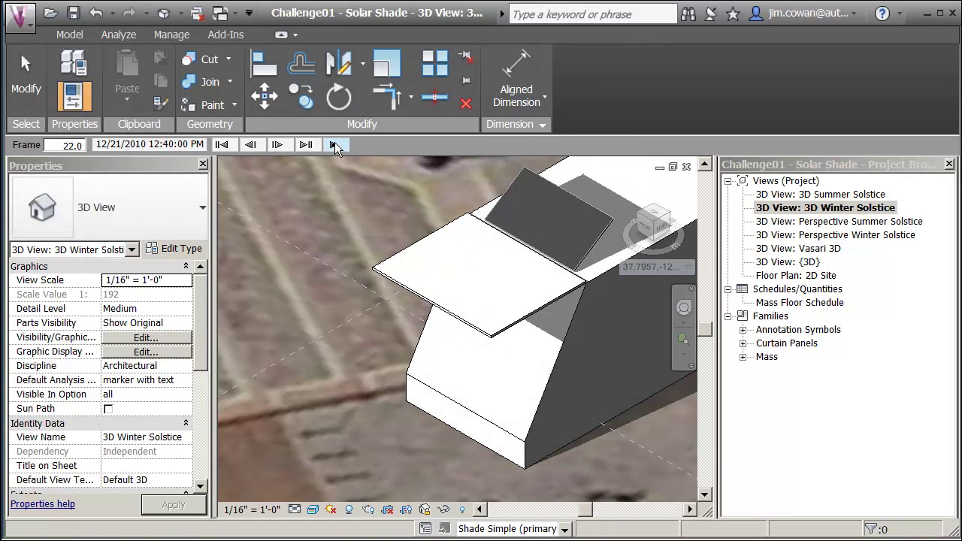
{"action": "left_click", "coordinate": [333, 144]}
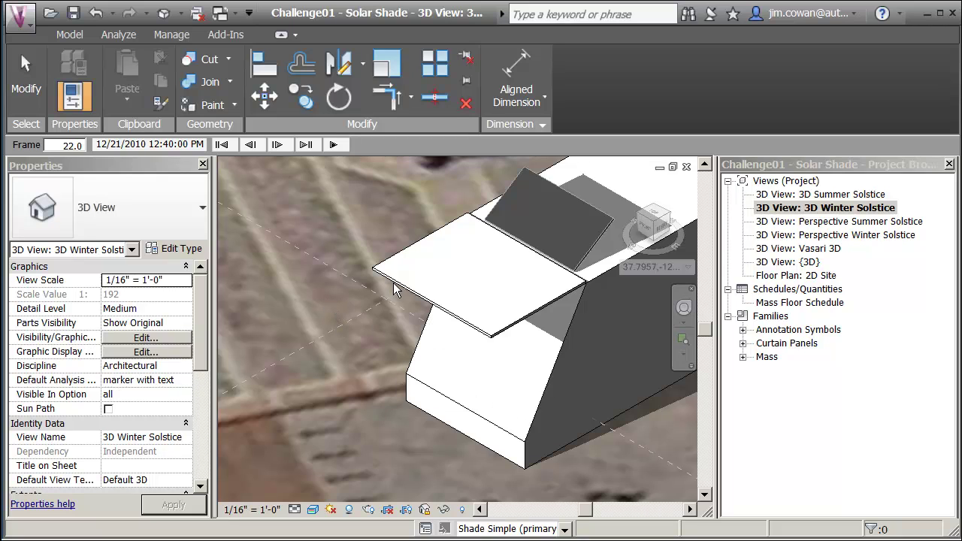
Open the Perspective Summer Solstice view and preview Curved Panels, then Angled Blade
{"action": "double_click", "coordinate": [815, 222]}
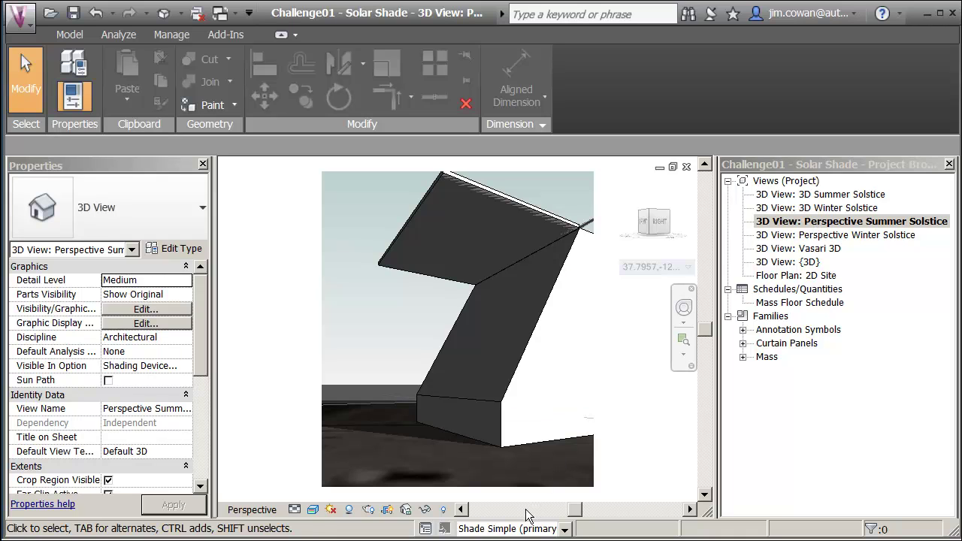
{"action": "left_click", "coordinate": [565, 529]}
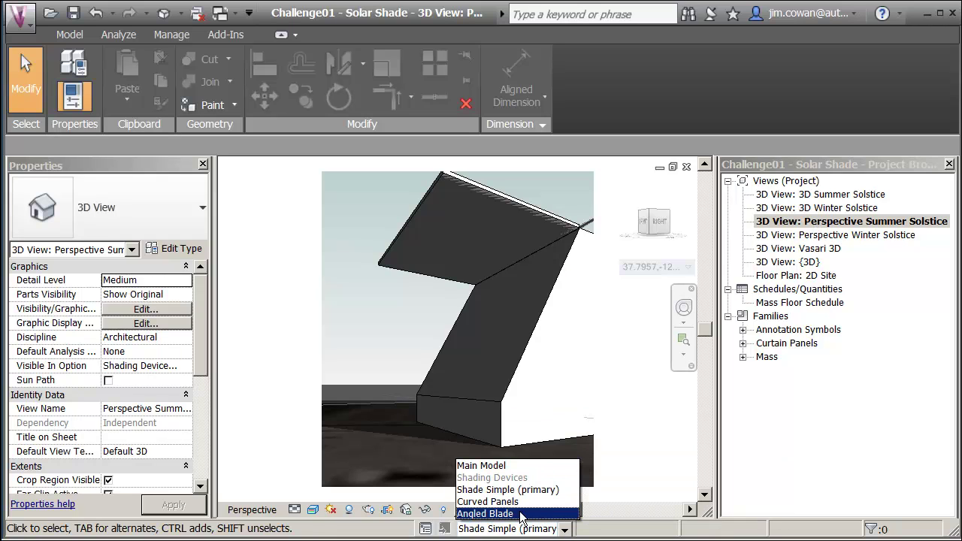
{"action": "left_click", "coordinate": [498, 505]}
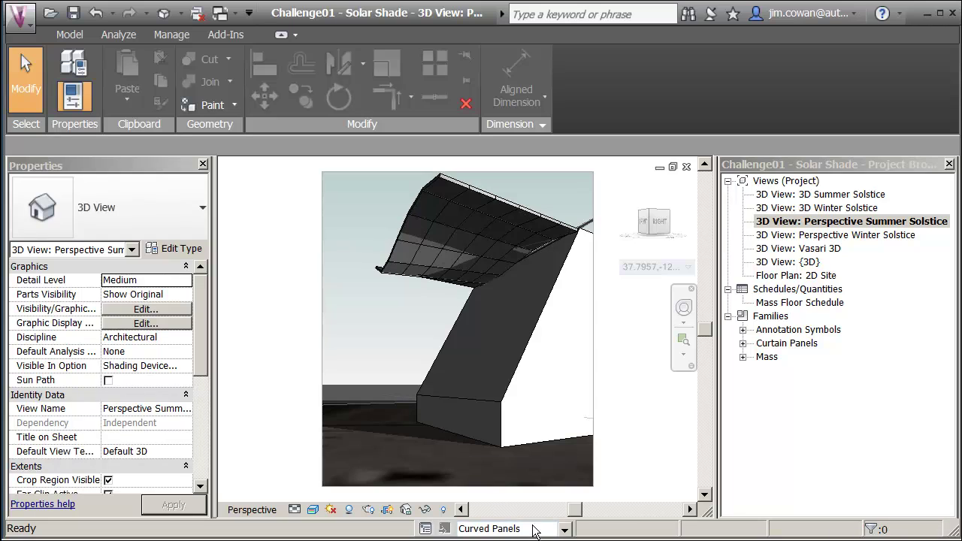
{"action": "left_click", "coordinate": [565, 529]}
{"action": "left_click", "coordinate": [513, 514]}
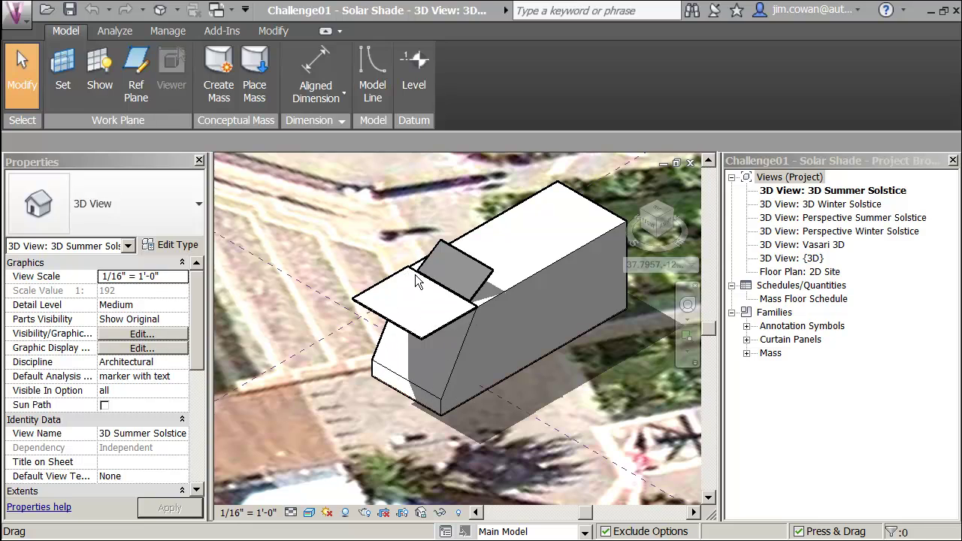
Choose Shade Simple (primary) from the status-bar design option list
{"action": "left_click", "coordinate": [584, 531]}
{"action": "left_click", "coordinate": [523, 493]}
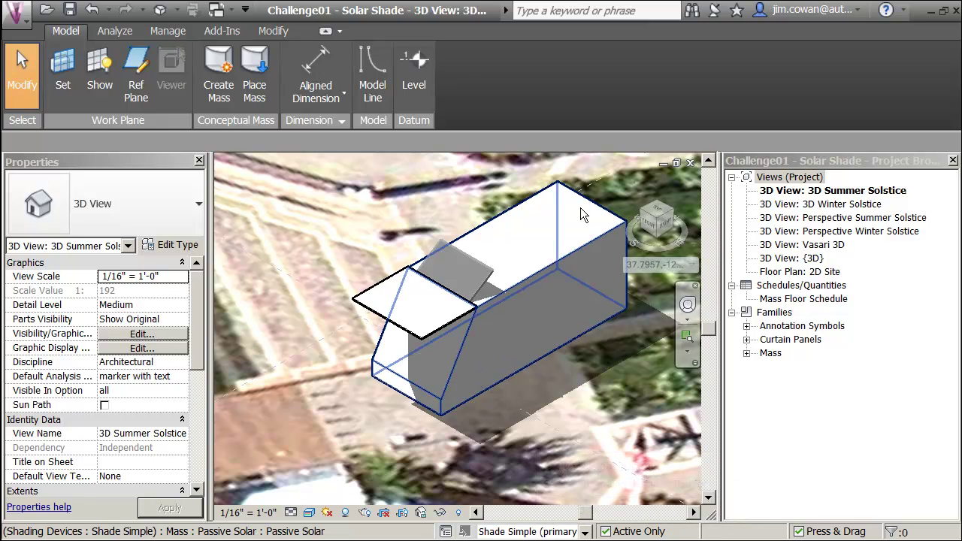
Start an Ecotect Solar Radiation analysis from Analyze and bring up its sun study settings
{"action": "left_click", "coordinate": [115, 31]}
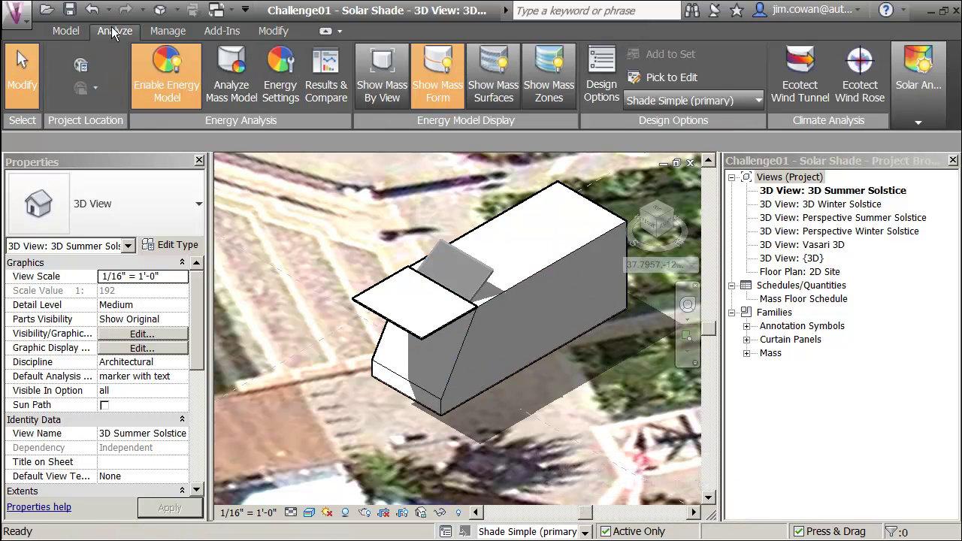
{"action": "left_click", "coordinate": [919, 89]}
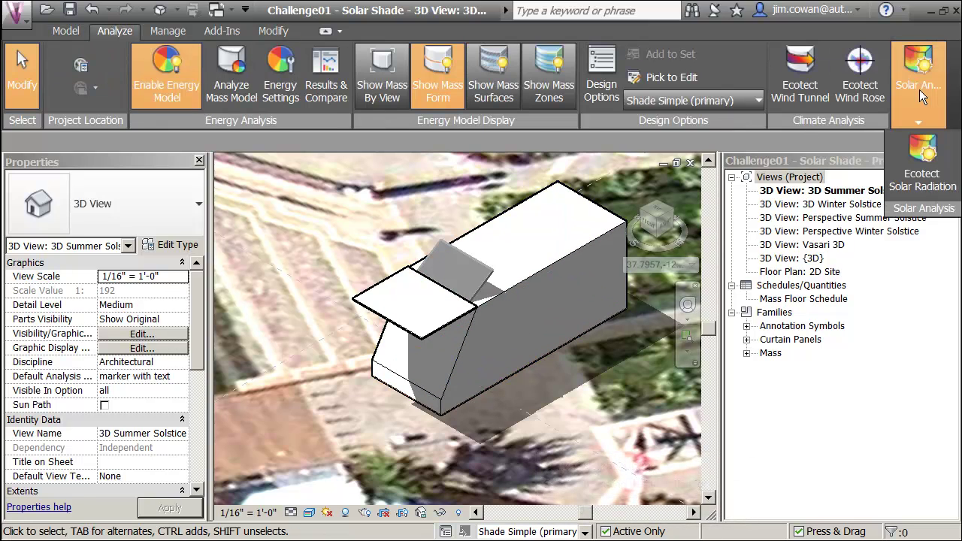
{"action": "left_click", "coordinate": [923, 165]}
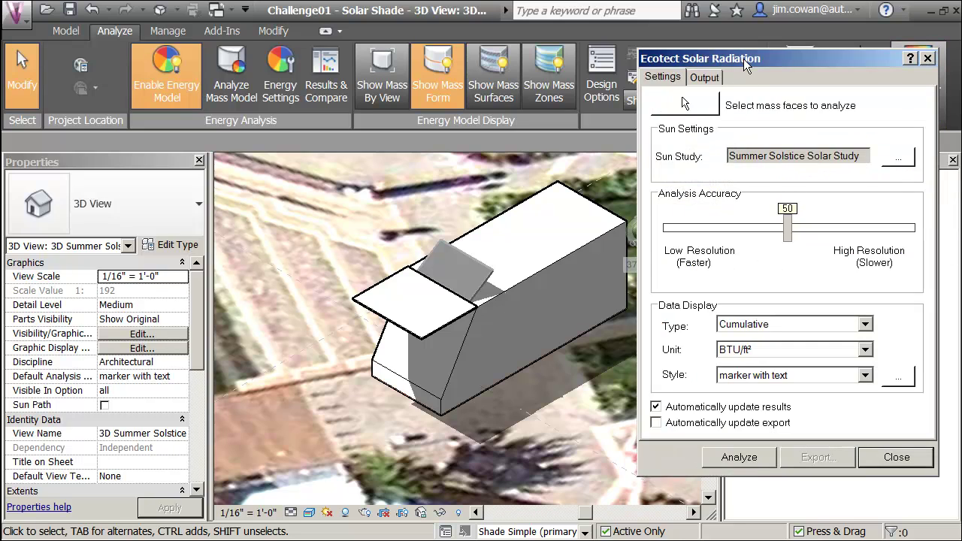
{"action": "left_click", "coordinate": [902, 160]}
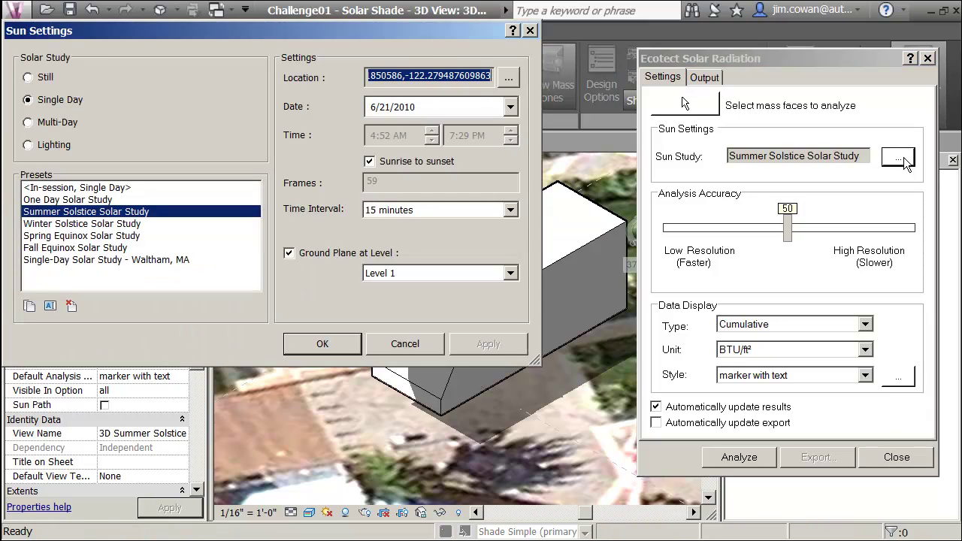
Switch the sun settings to the Winter Solstice Solar Study preset and confirm
{"action": "left_click", "coordinate": [129, 226]}
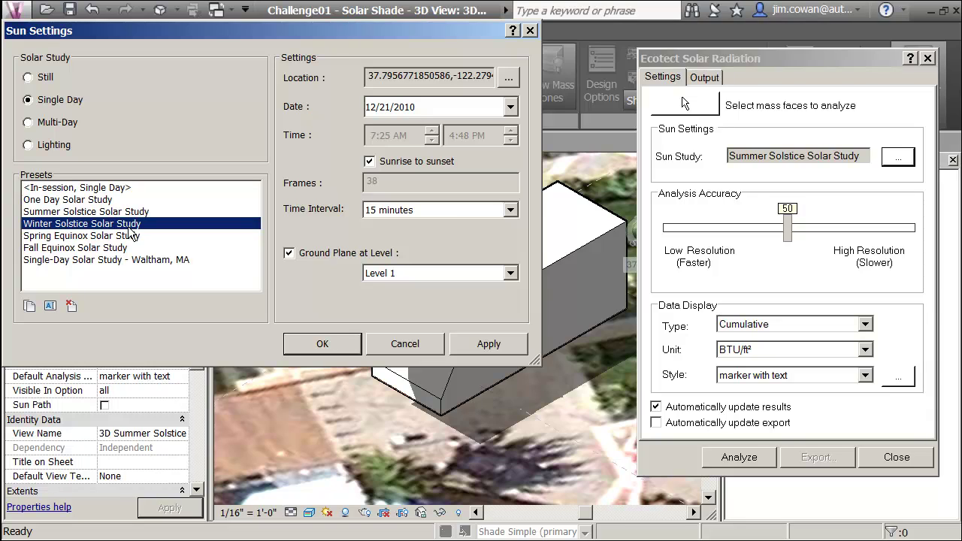
{"action": "left_click", "coordinate": [340, 346]}
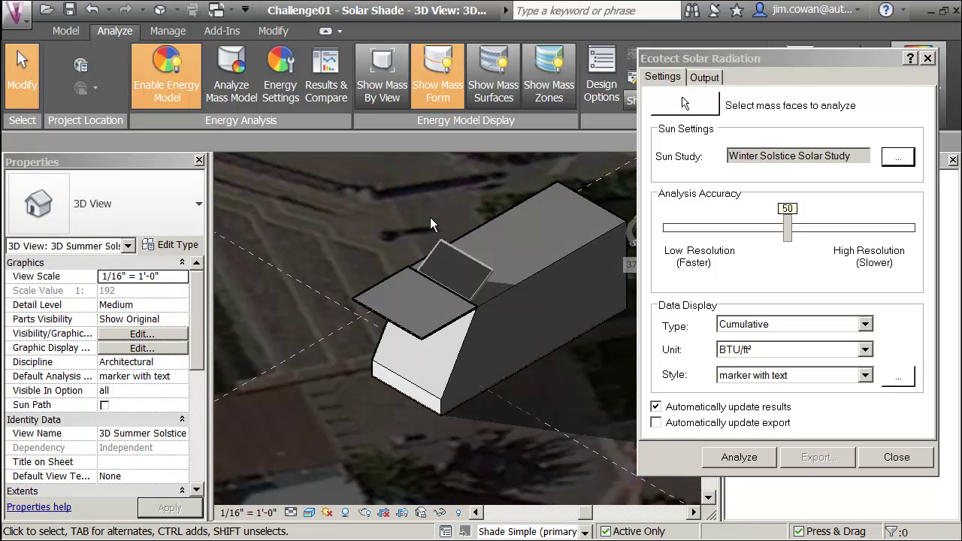
Analyse the sloped front face using 'marker with text' style at High Resolution accuracy
{"action": "left_click", "coordinate": [865, 375]}
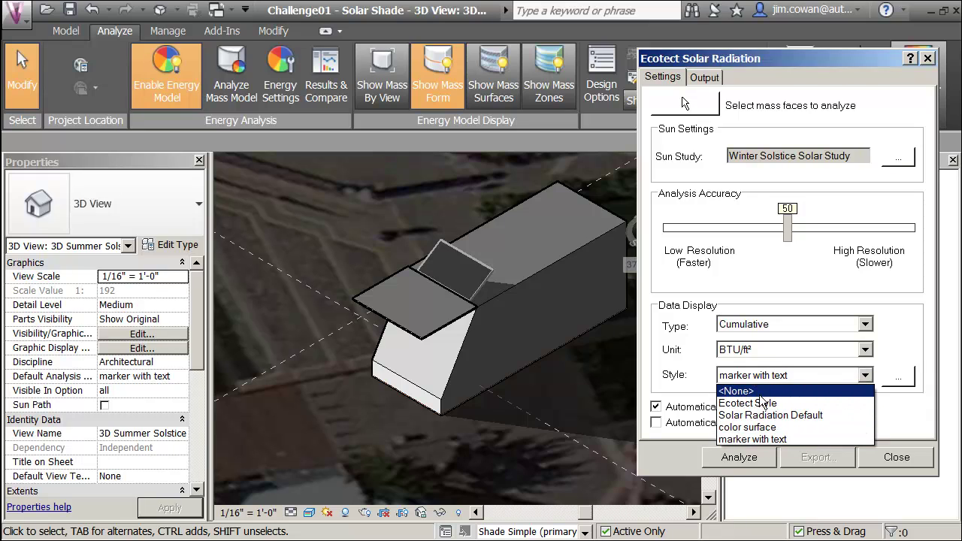
{"action": "left_click", "coordinate": [747, 439]}
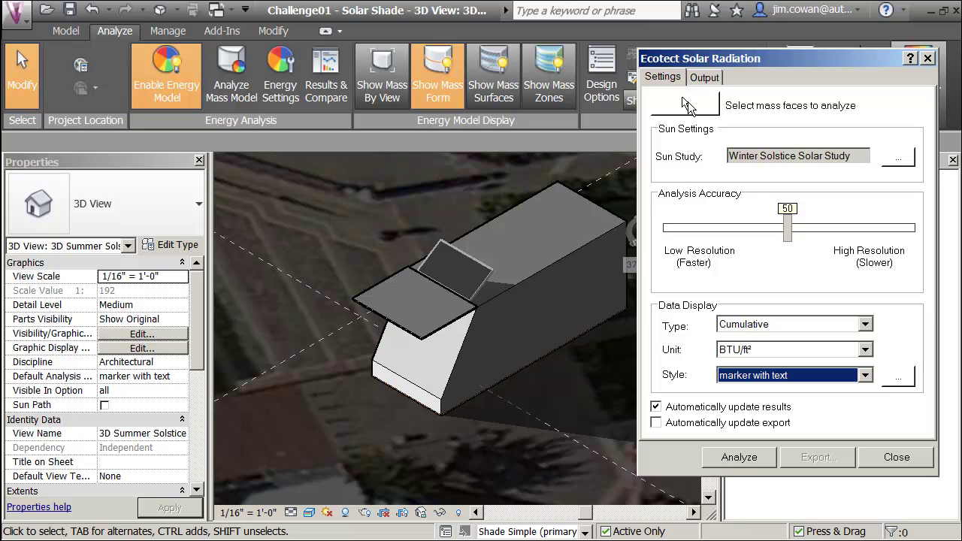
{"action": "left_click", "coordinate": [686, 105]}
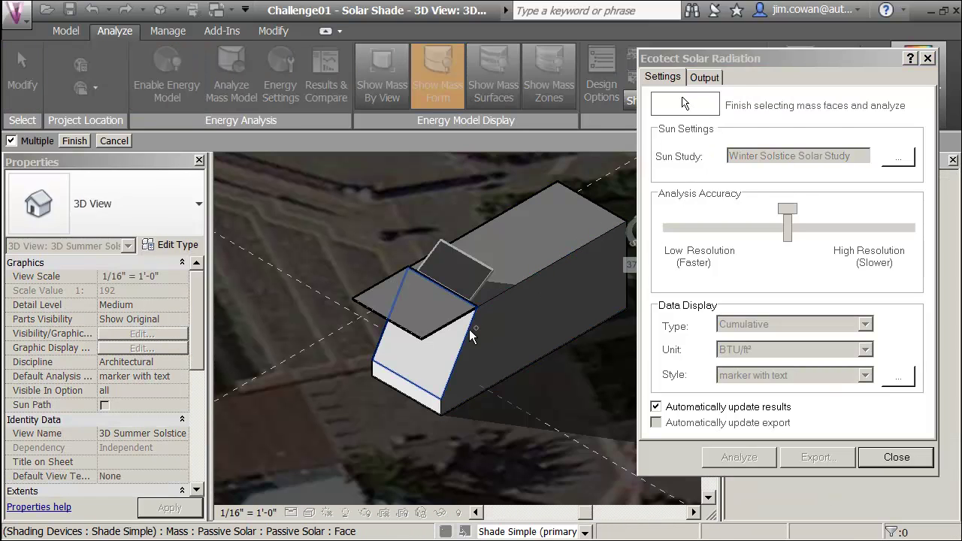
{"action": "left_click", "coordinate": [454, 344]}
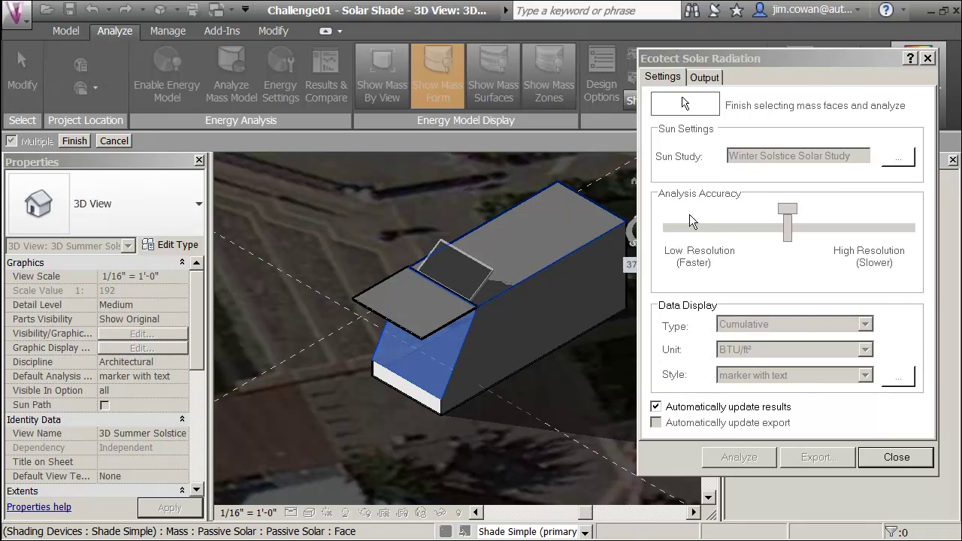
{"action": "left_click", "coordinate": [702, 105]}
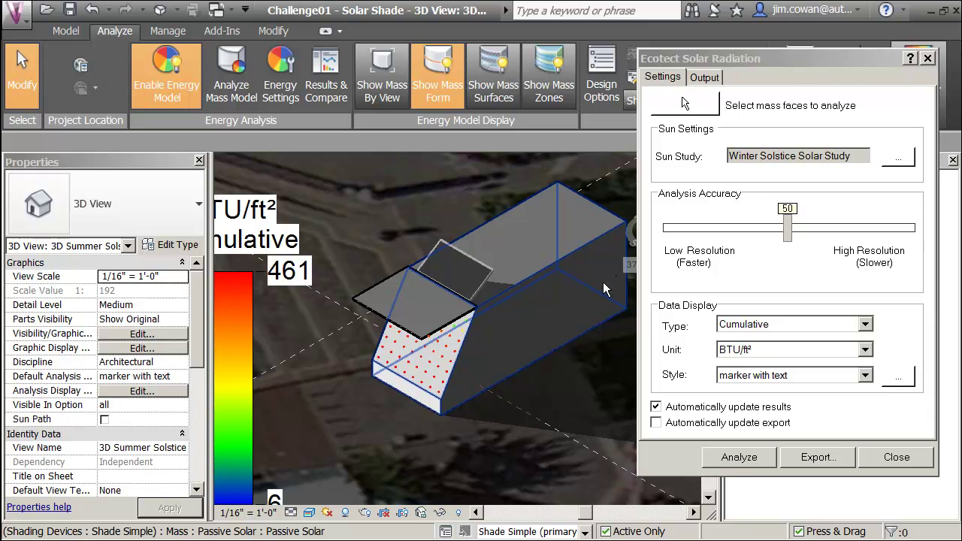
{"action": "left_click_drag", "start_coordinate": [788, 233], "coordinate": [916, 249]}
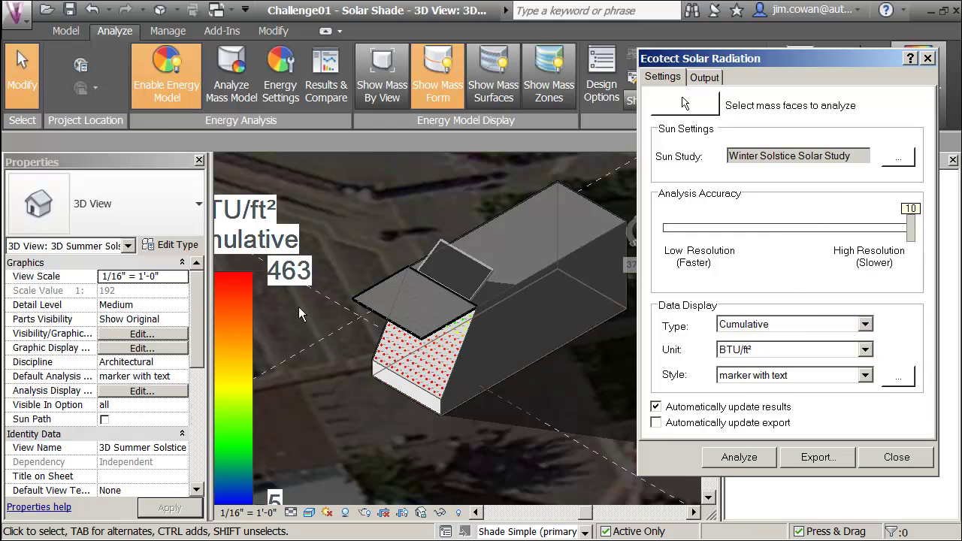
{"action": "middle_click_drag", "start_coordinate": [298, 310], "coordinate": [388, 281]}
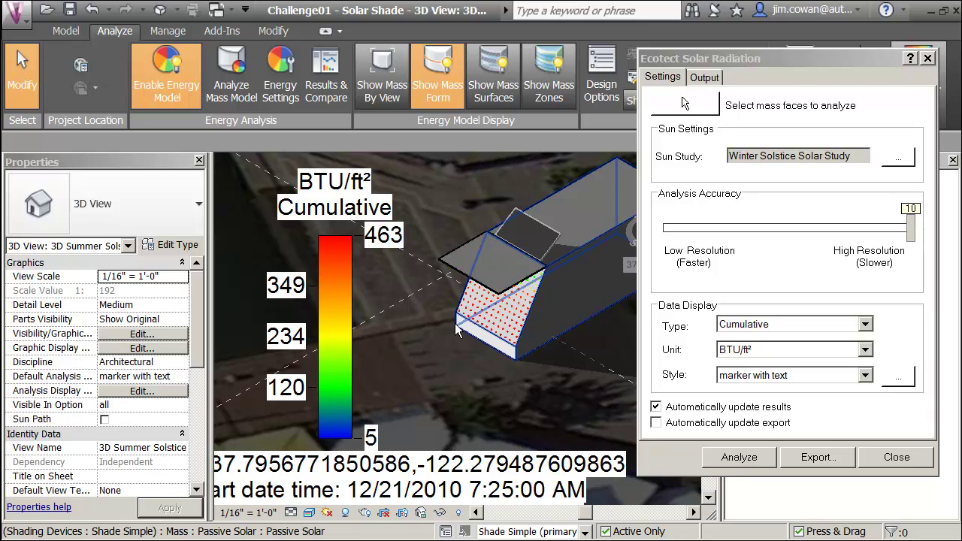
Export the radiation results to the Desktop as a CSV named 'shade simple'
{"action": "left_click", "coordinate": [813, 457]}
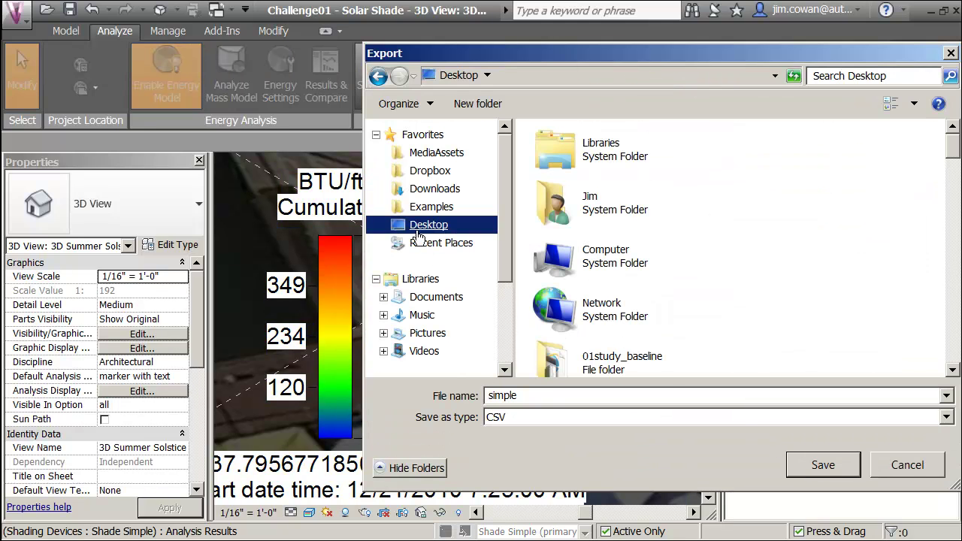
{"action": "double_click", "coordinate": [534, 400]}
{"action": "type", "text": "shad"}
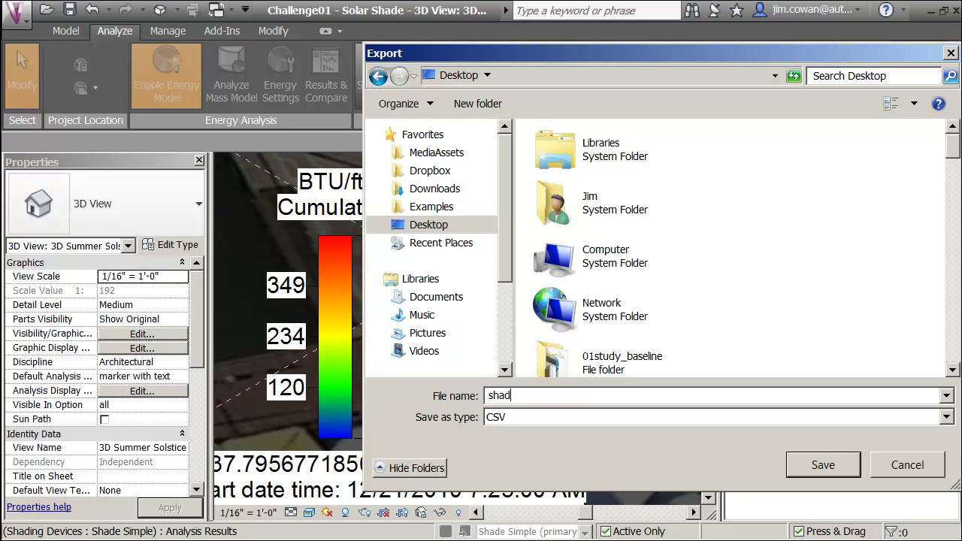
{"action": "type", "text": "e simple"}
{"action": "left_click", "coordinate": [805, 466]}
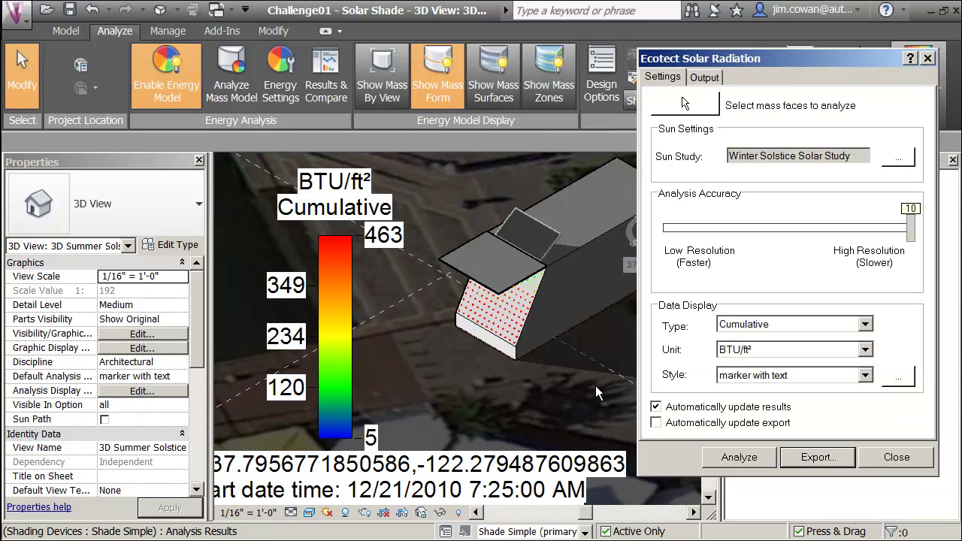
Preview the Curved Panels option, then return to the Shade Simple option
{"action": "left_click", "coordinate": [586, 531]}
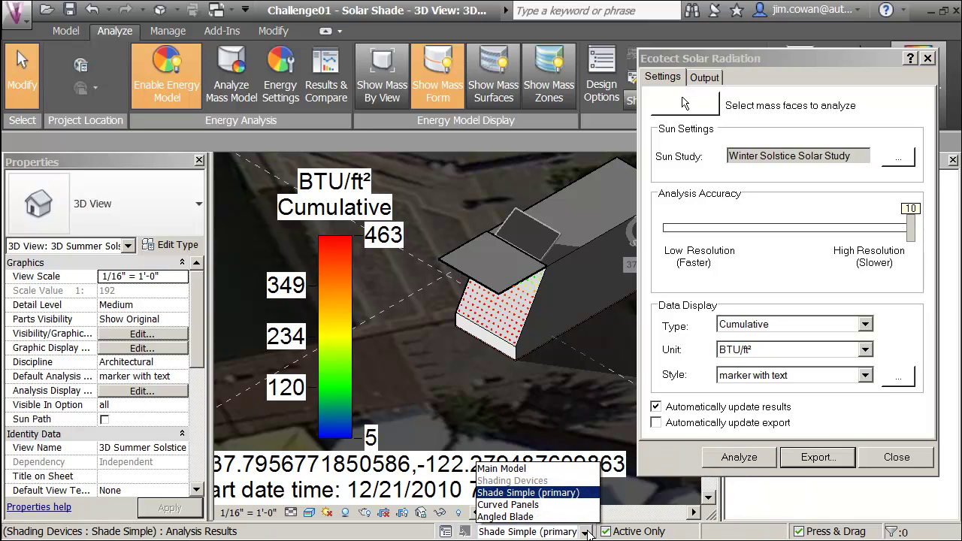
{"action": "left_click", "coordinate": [538, 506]}
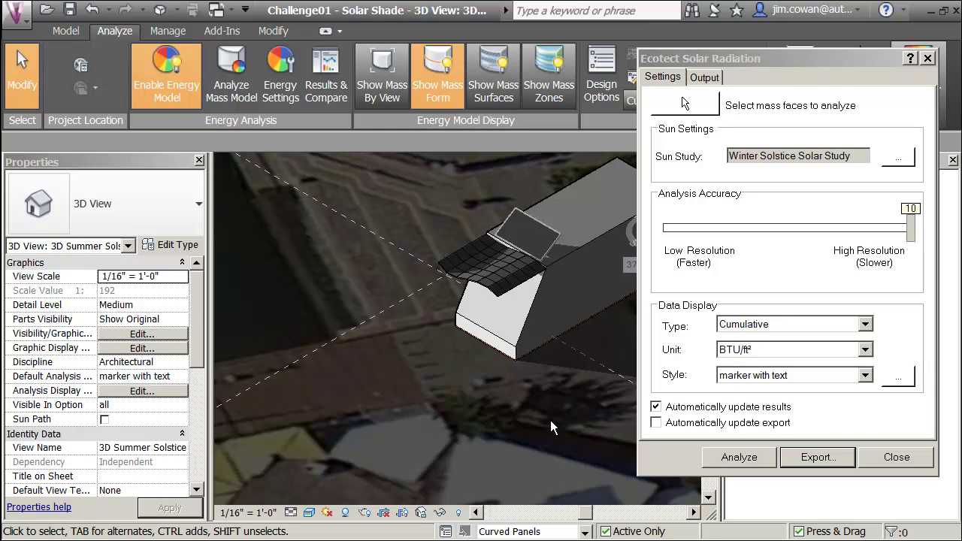
{"action": "left_click", "coordinate": [586, 531]}
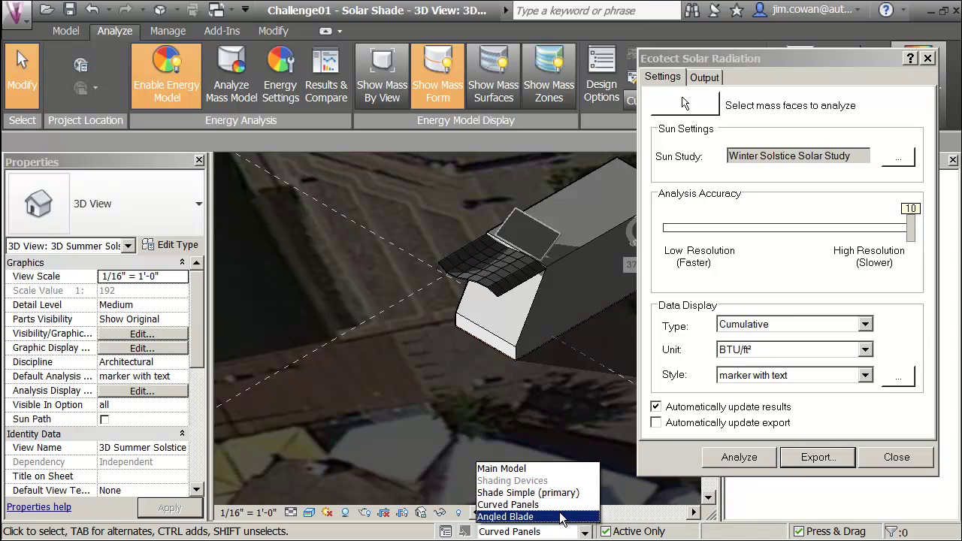
{"action": "left_click", "coordinate": [528, 493]}
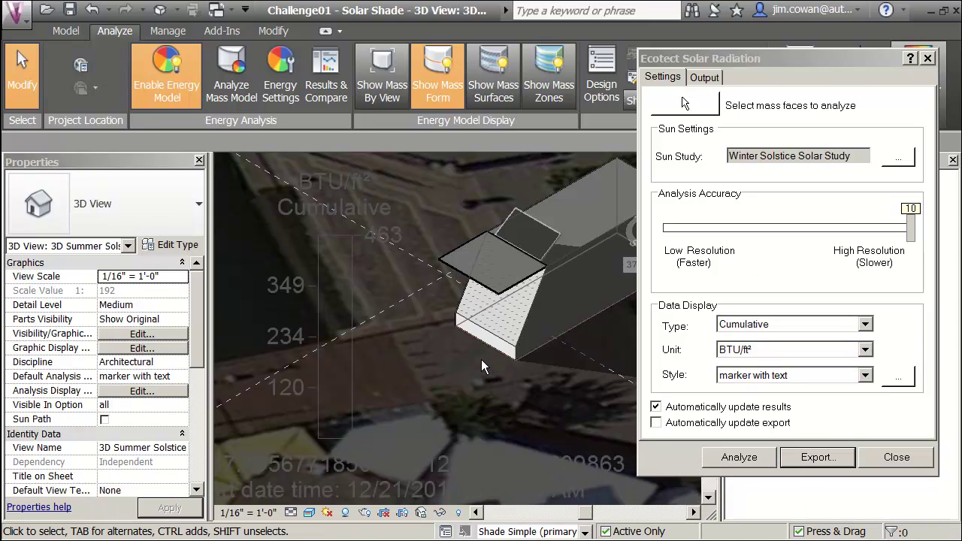
Clear the front-face results, redo the face selection, and make Curved Panels active
{"action": "left_click", "coordinate": [483, 304]}
{"action": "left_click", "coordinate": [484, 304]}
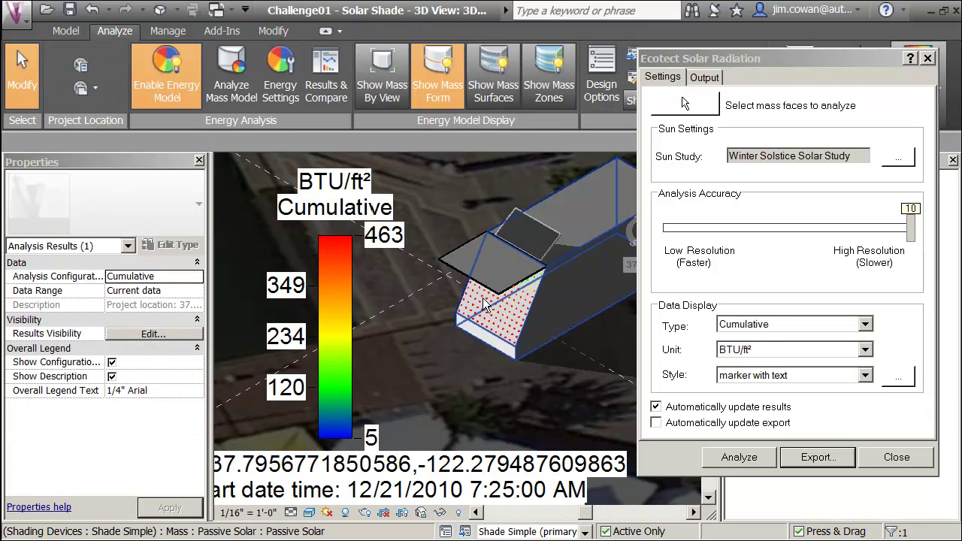
{"action": "left_click", "coordinate": [700, 105]}
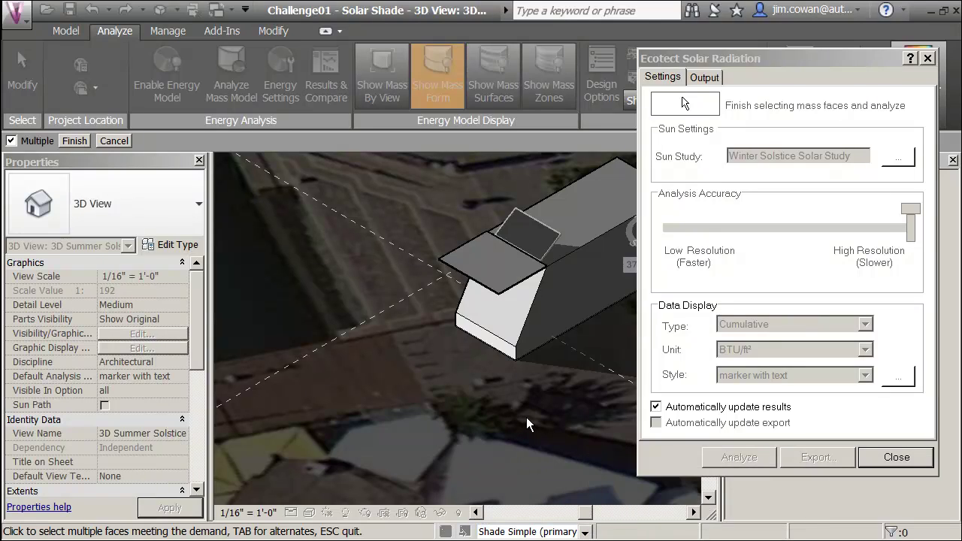
{"action": "left_click", "coordinate": [526, 198]}
{"action": "key", "text": "Return"}
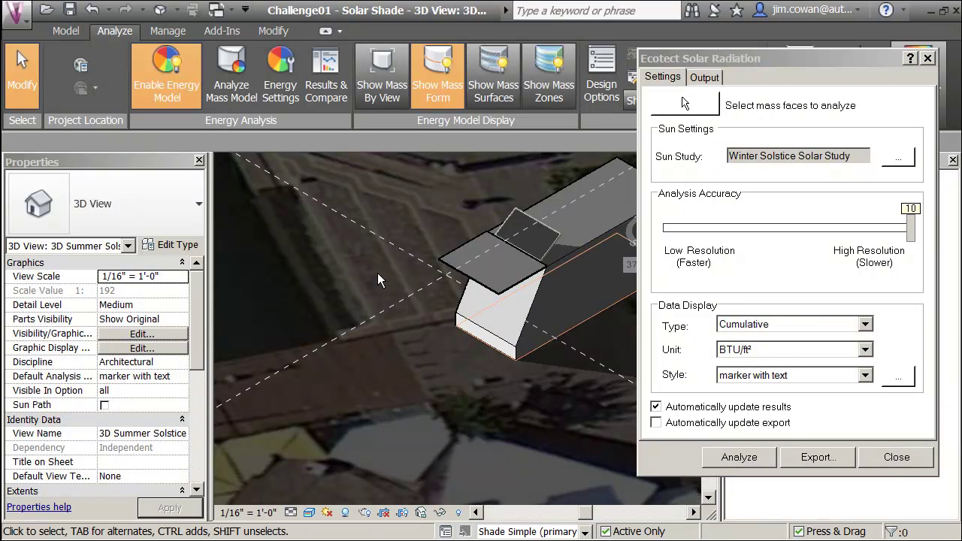
{"action": "left_click", "coordinate": [585, 531]}
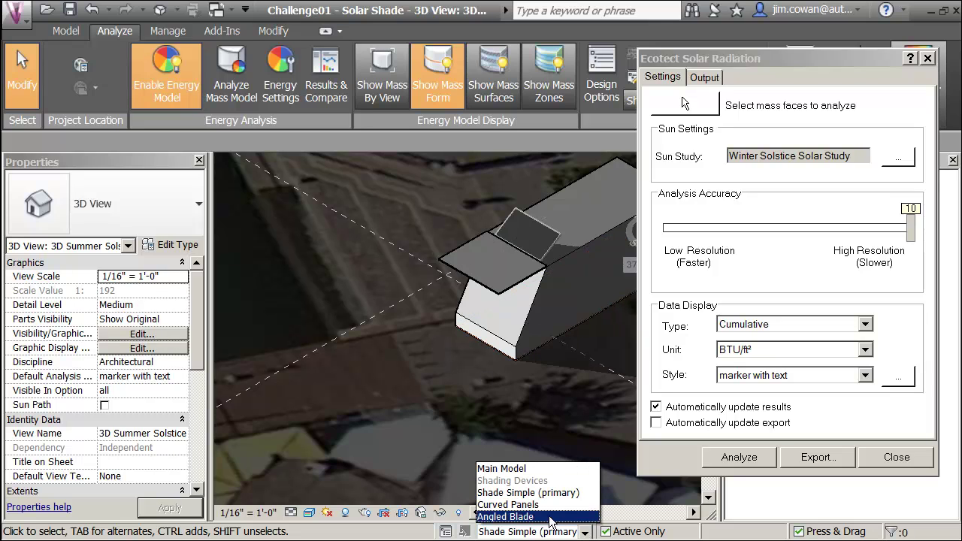
{"action": "left_click", "coordinate": [526, 502]}
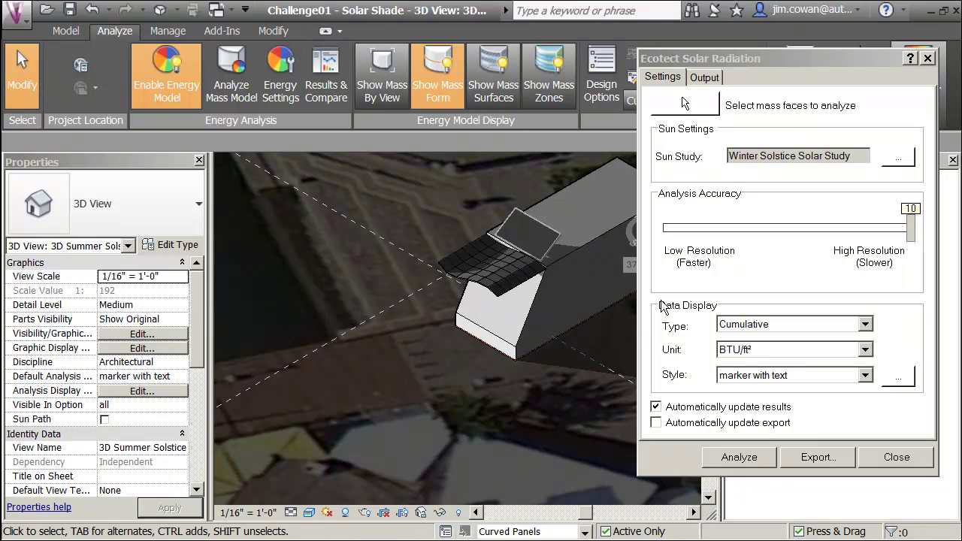
Run the solar radiation analysis on the front mass face under the curved panels
{"action": "left_click", "coordinate": [686, 104]}
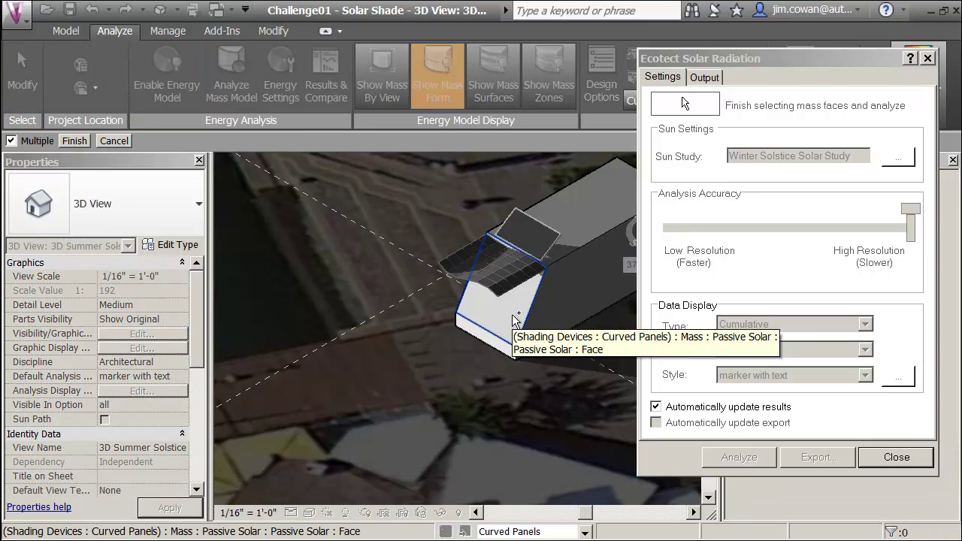
{"action": "left_click", "coordinate": [505, 327]}
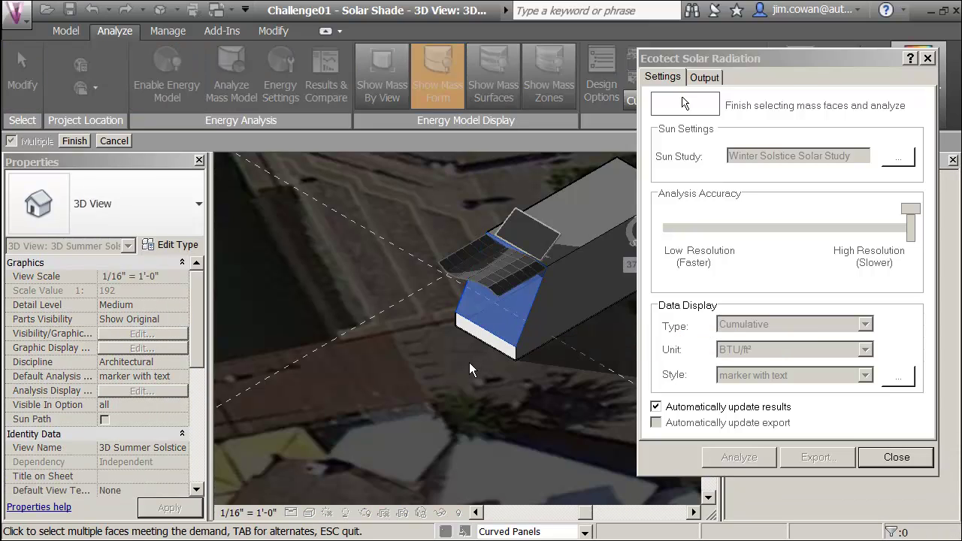
{"action": "left_click", "coordinate": [685, 104]}
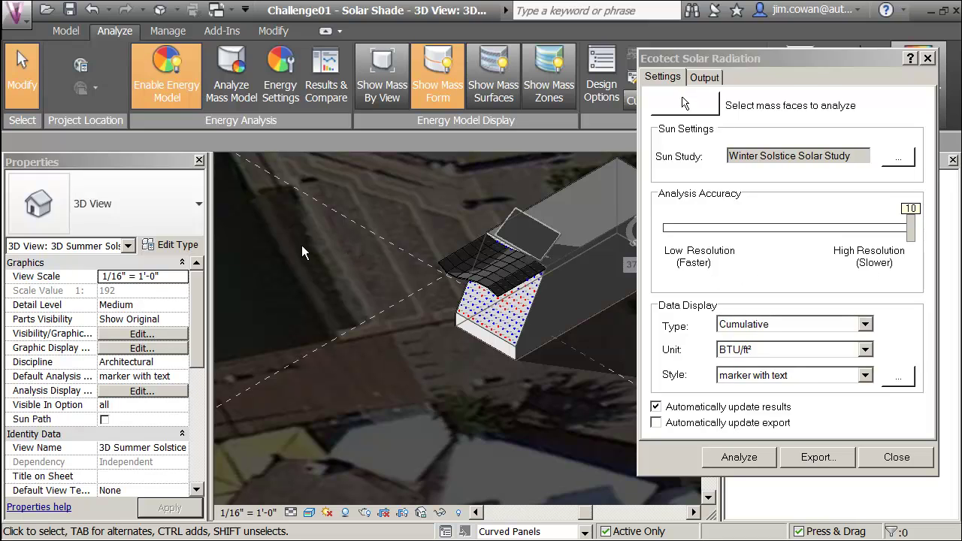
Export the results to the Desktop as a CSV named 'curved panels'
{"action": "left_click", "coordinate": [817, 457]}
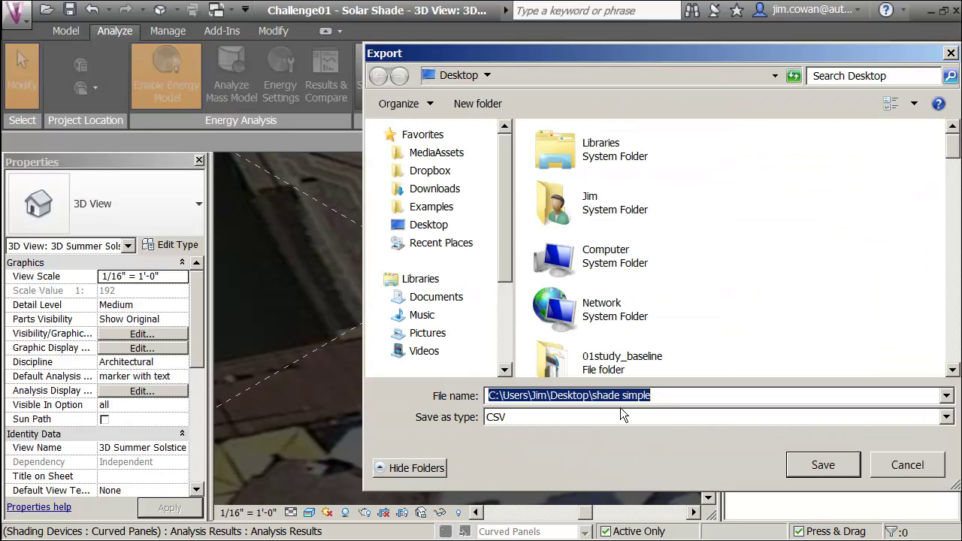
{"action": "left_click", "coordinate": [429, 225]}
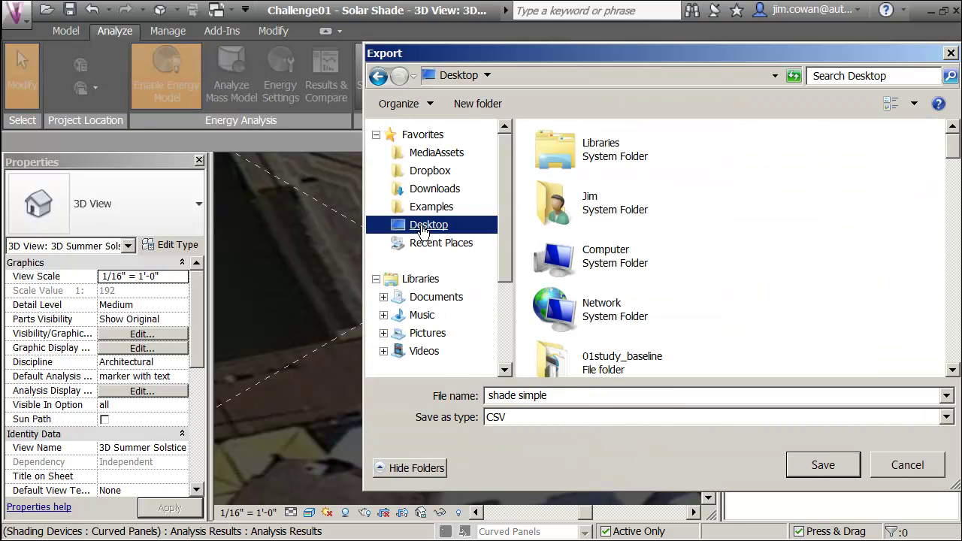
{"action": "left_click", "coordinate": [580, 401]}
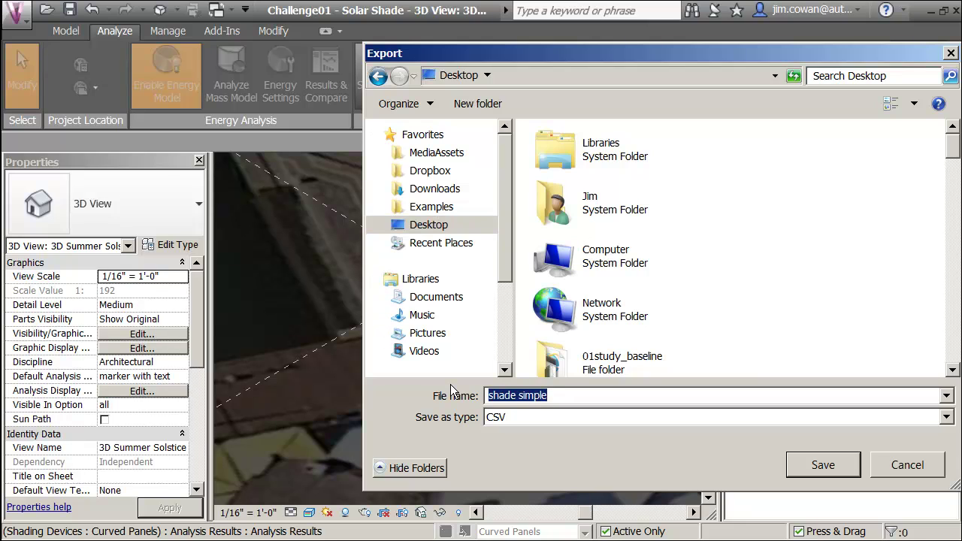
{"action": "type", "text": "curved p"}
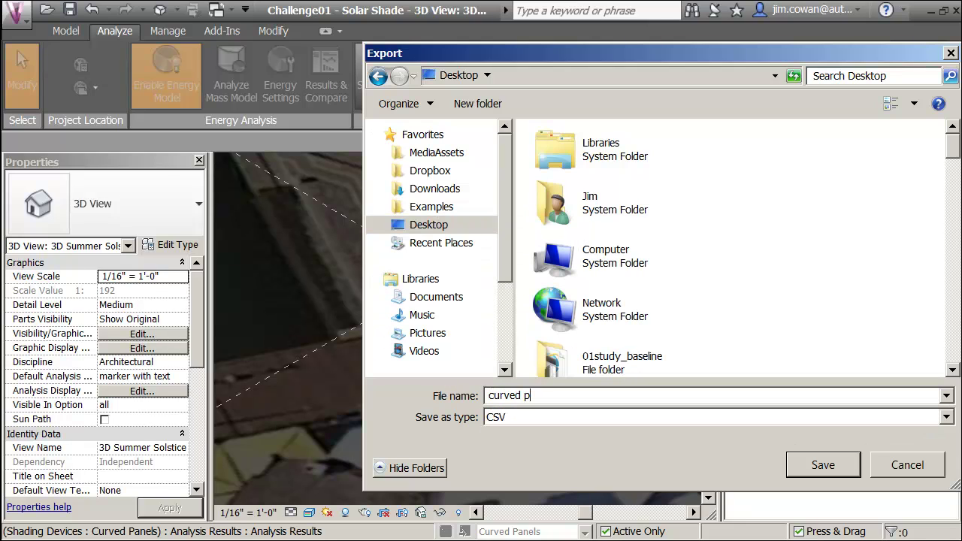
{"action": "type", "text": "anels"}
{"action": "left_click", "coordinate": [825, 465]}
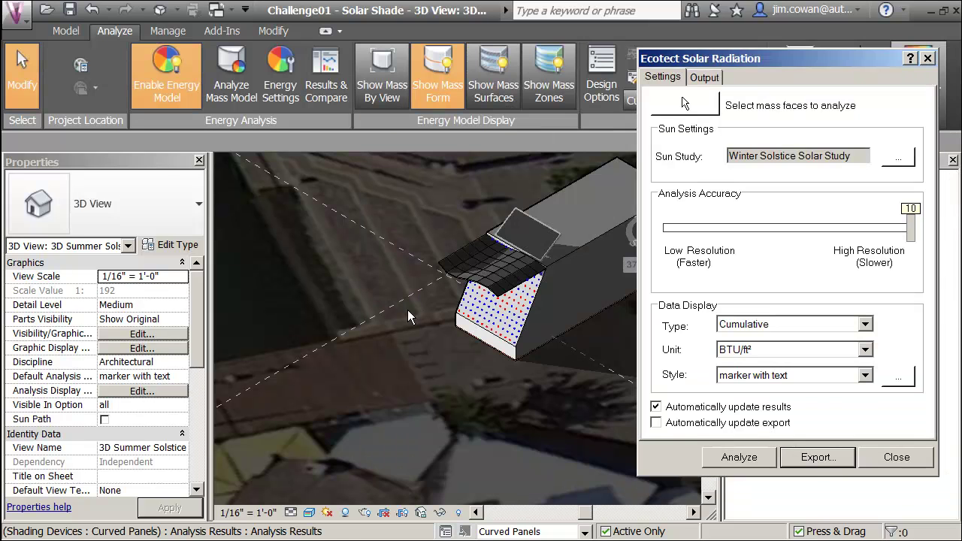
Delete the old analysis results from the mass and pick the front mass face for analysis
{"action": "left_click", "coordinate": [475, 308]}
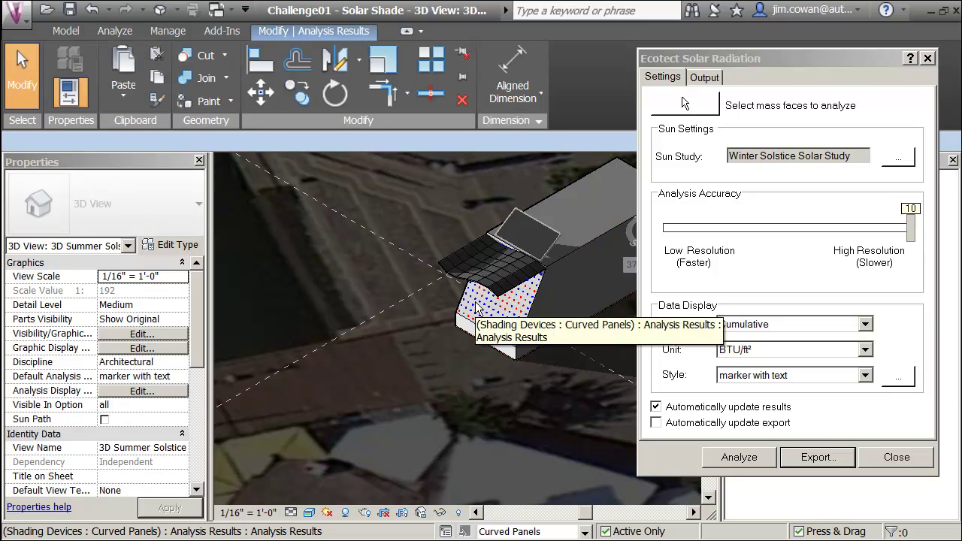
{"action": "key", "text": "Delete"}
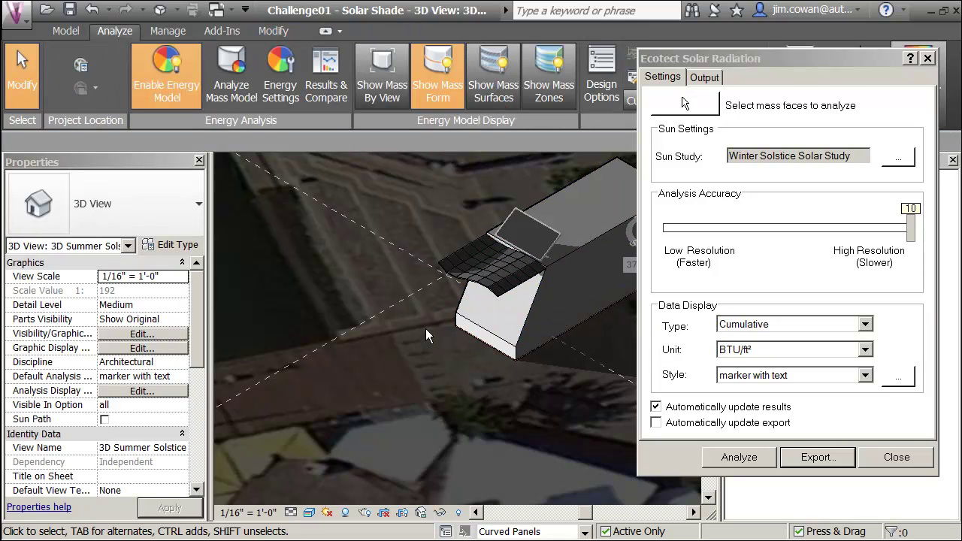
{"action": "left_click", "coordinate": [683, 104]}
{"action": "left_click", "coordinate": [497, 301]}
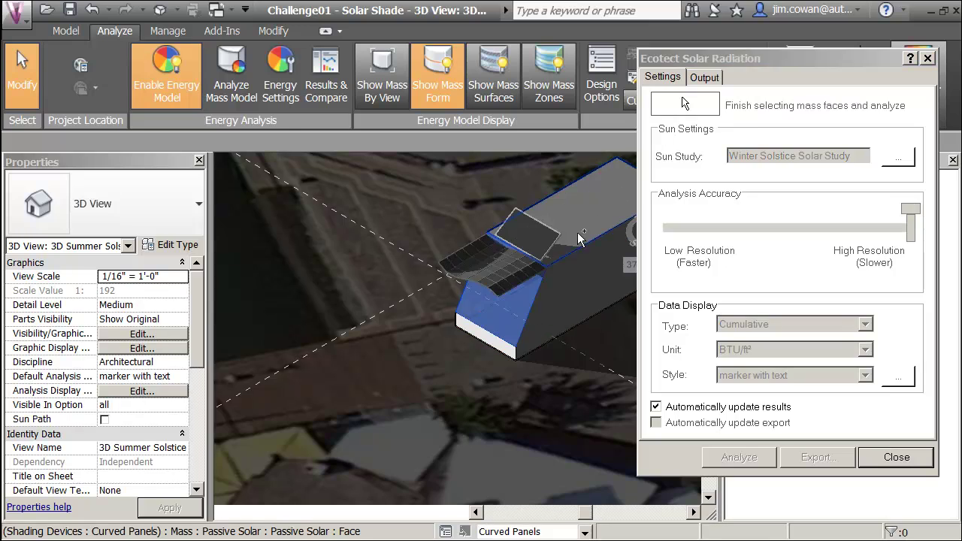
{"action": "left_click", "coordinate": [497, 314]}
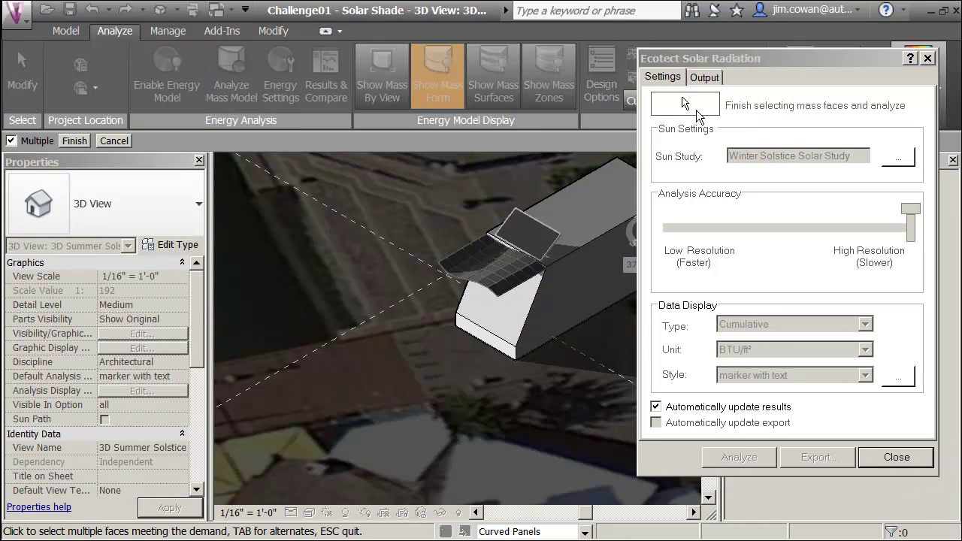
{"action": "left_click", "coordinate": [684, 104]}
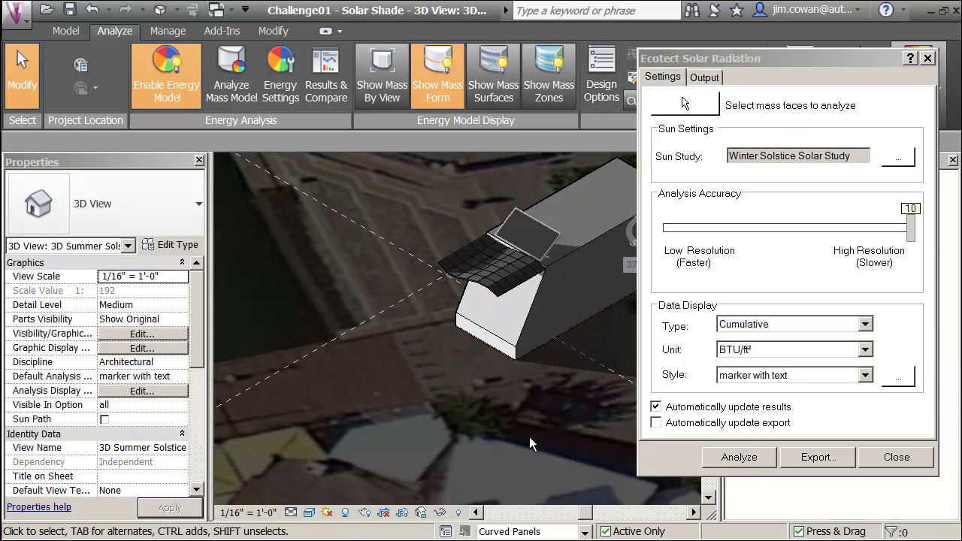
Switch to the Angled Blade design option and run solar analysis on the front sloped face
{"action": "left_click", "coordinate": [587, 532]}
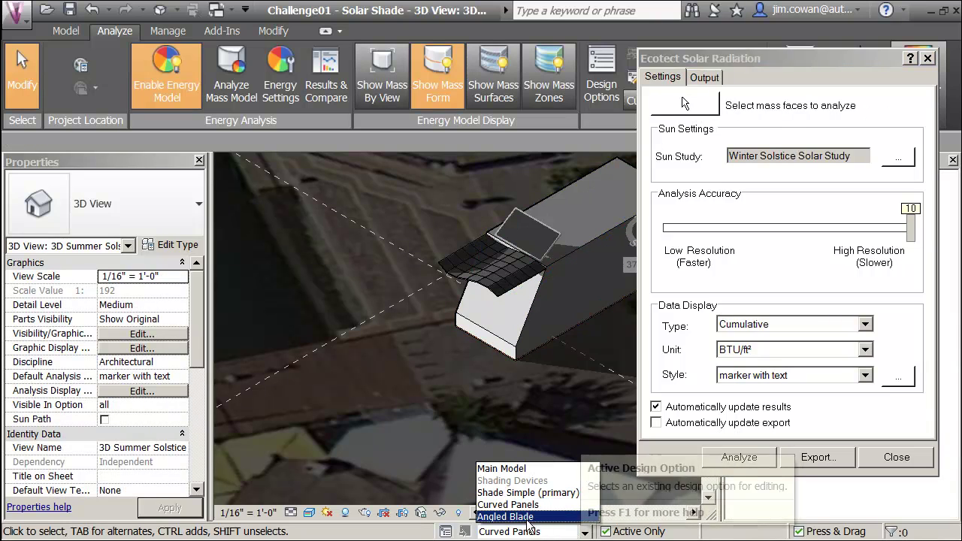
{"action": "left_click", "coordinate": [500, 517]}
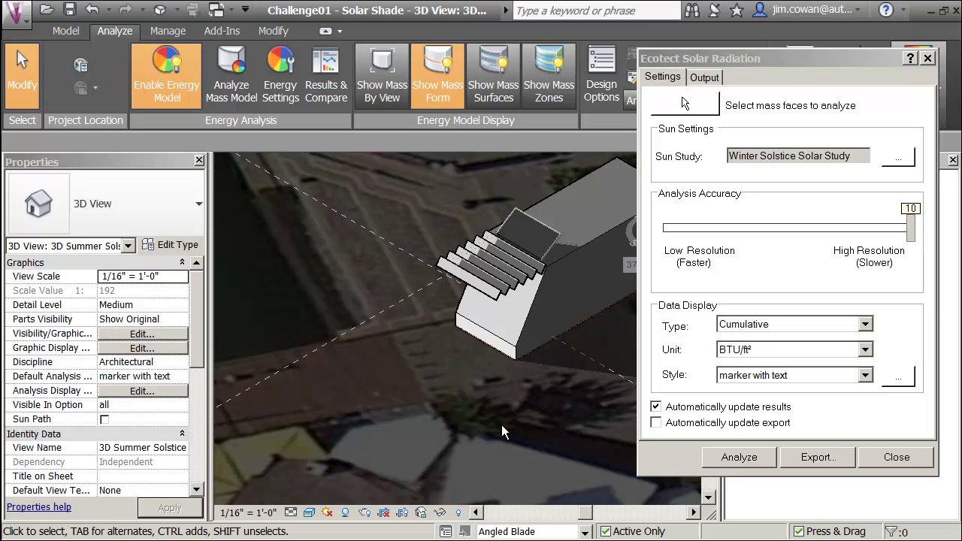
{"action": "left_click", "coordinate": [689, 104]}
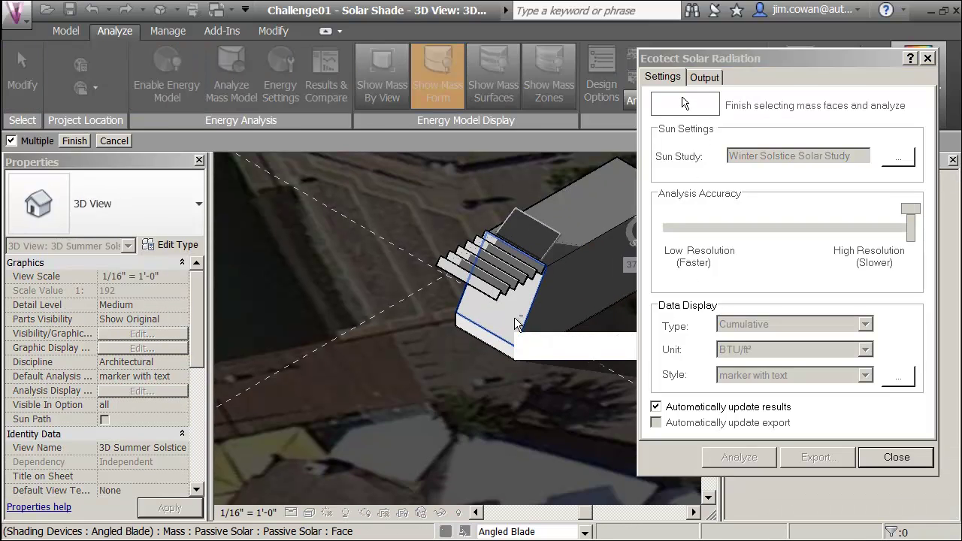
{"action": "left_click", "coordinate": [496, 315]}
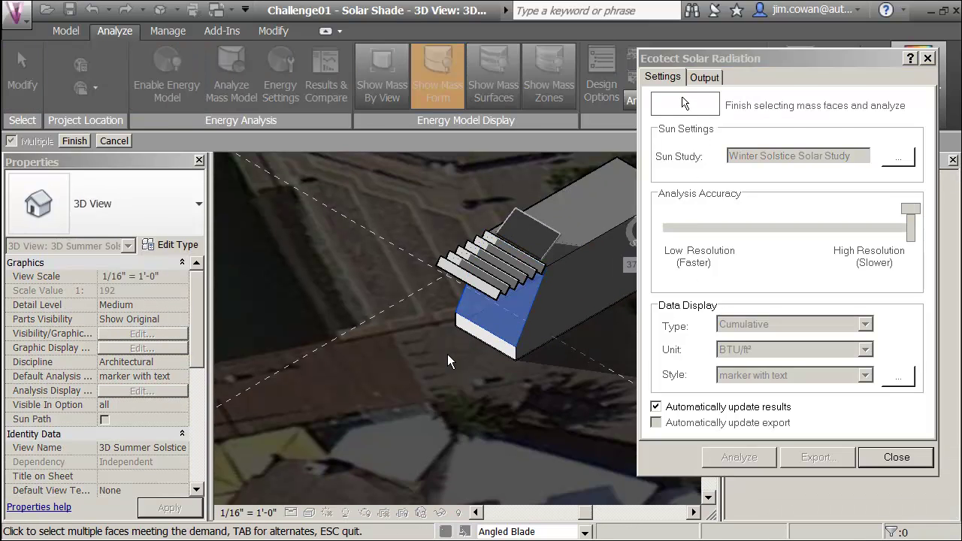
{"action": "left_click", "coordinate": [684, 105]}
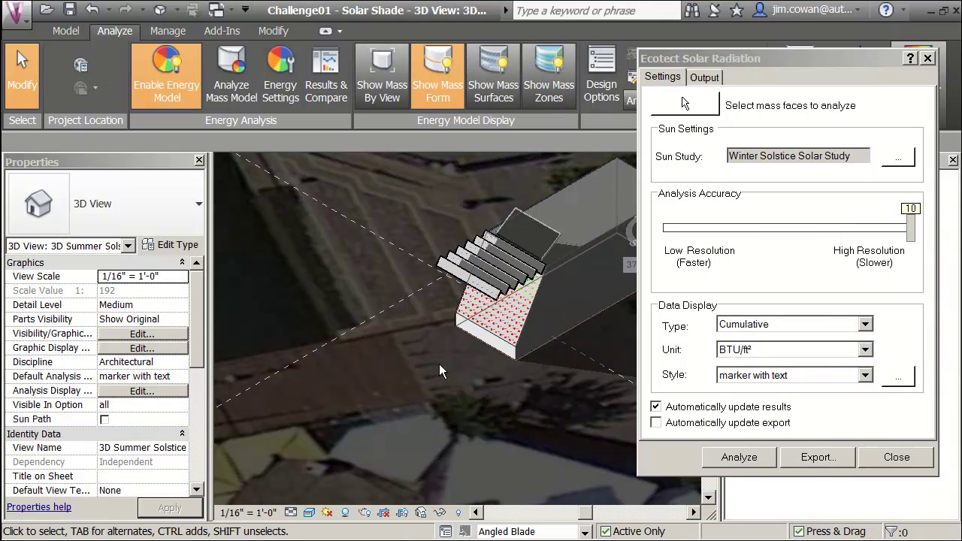
Save the Angled Blade radiation results to the Desktop as the CSV file 'Angled Blade'
{"action": "left_click", "coordinate": [819, 460]}
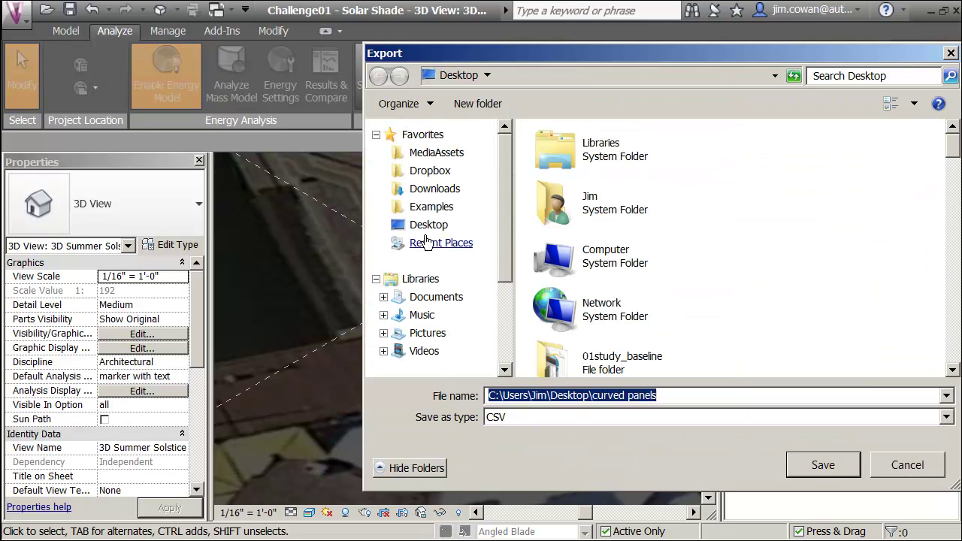
{"action": "left_click", "coordinate": [422, 233]}
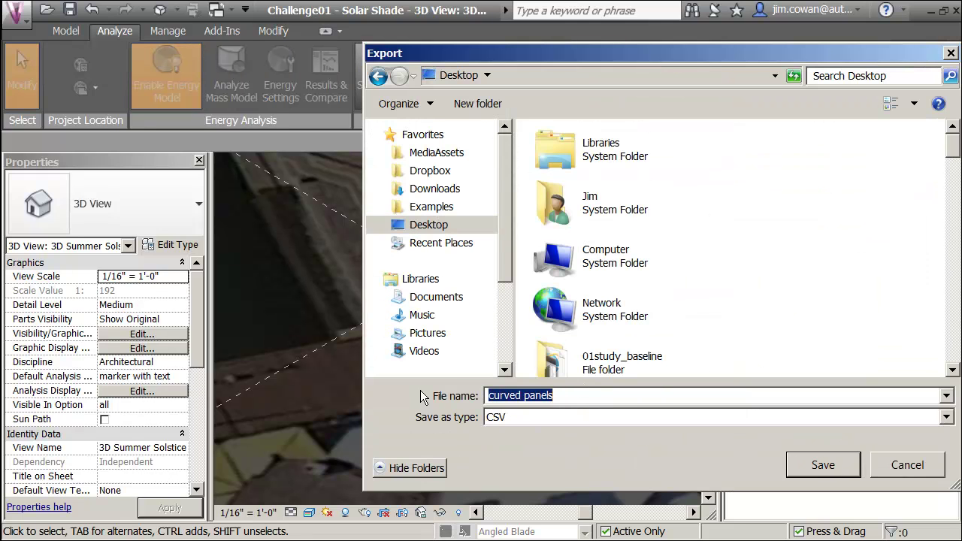
{"action": "type", "text": "A"}
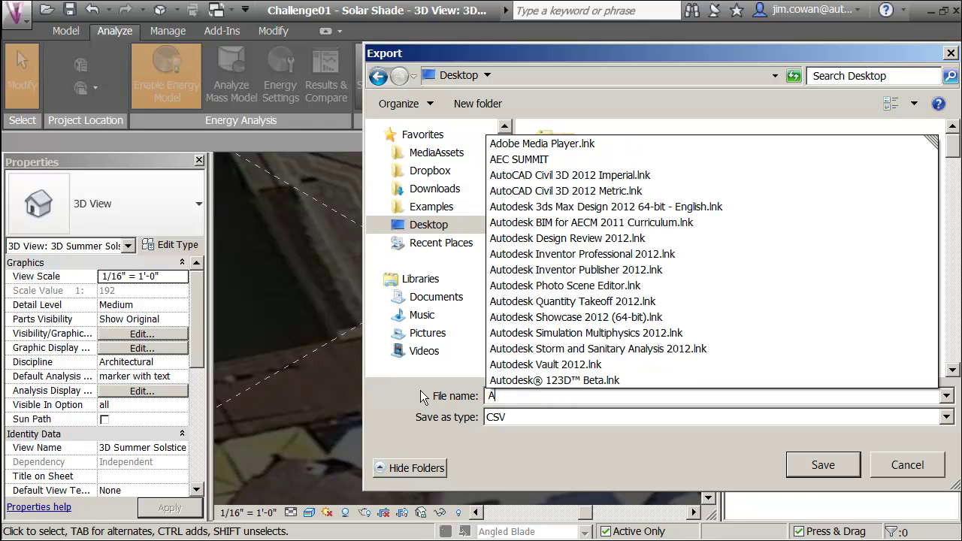
{"action": "type", "text": "ngled Blade"}
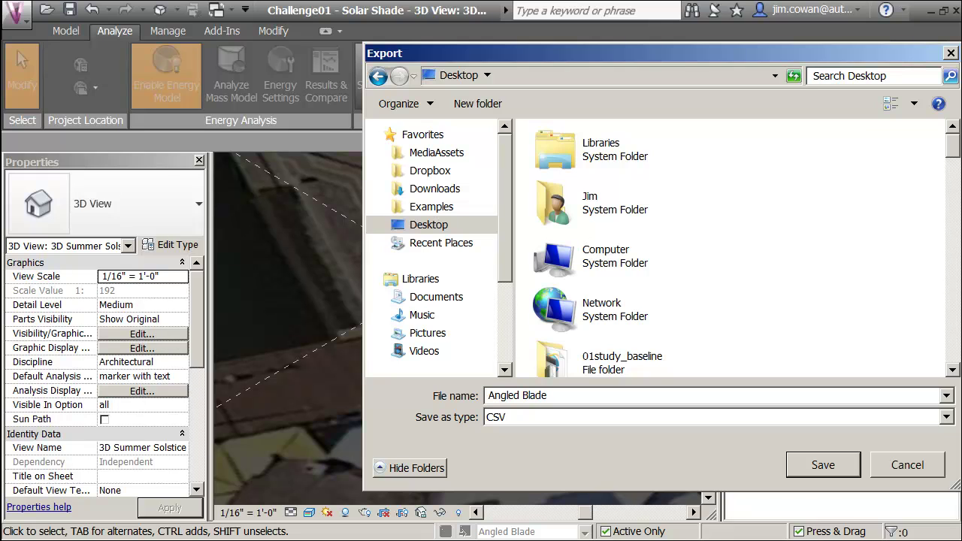
{"action": "left_click", "coordinate": [819, 466]}
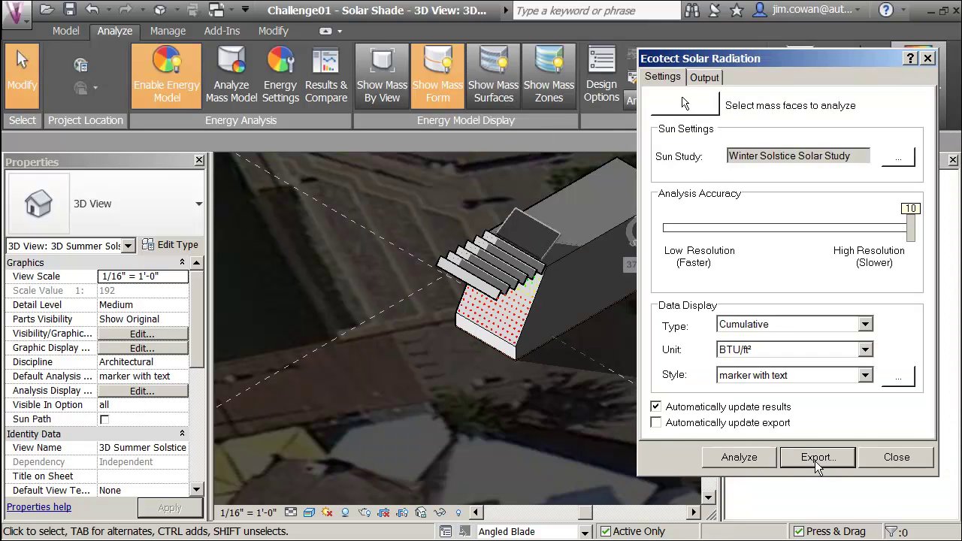